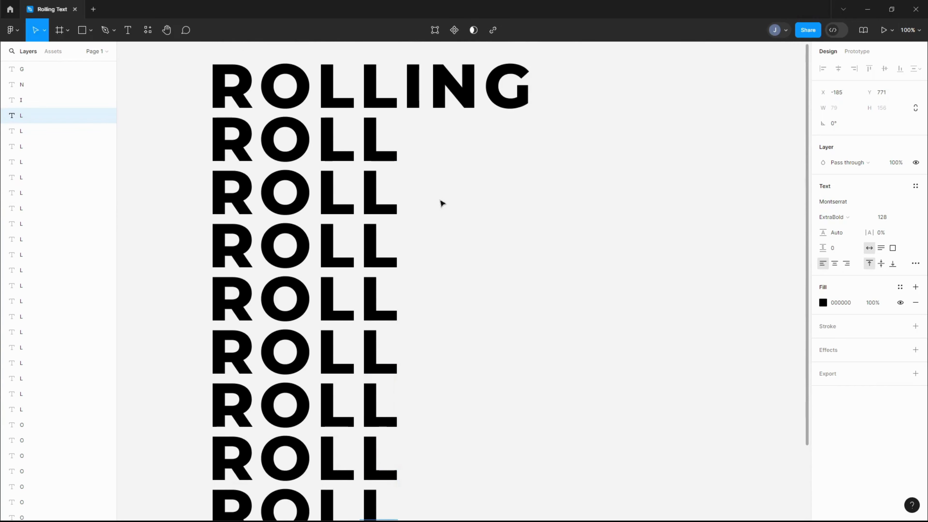
Duplicate the letter I down its column, 110 px apart, so every one of the ten rows has an I.
click(415, 91)
drag(415, 91, 416, 145)
key(ctrl+d)
key(ctrl+d)
key(ctrl+d)
key(ctrl+d)
key(ctrl+d)
key(ctrl+d)
key(ctrl+d)
key(ctrl+d)
key(ctrl+d)
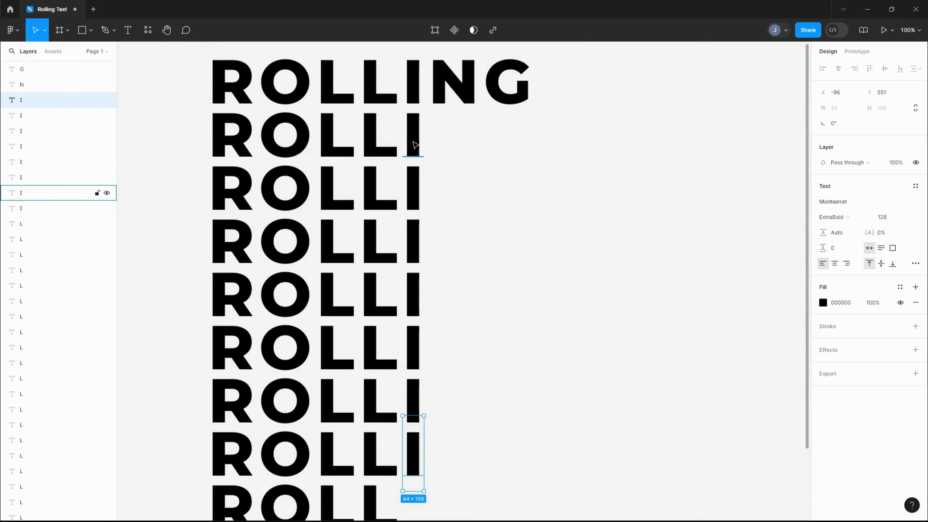
scroll(416, 145, down, 5)
click(417, 213)
scroll(428, 182, up, 3)
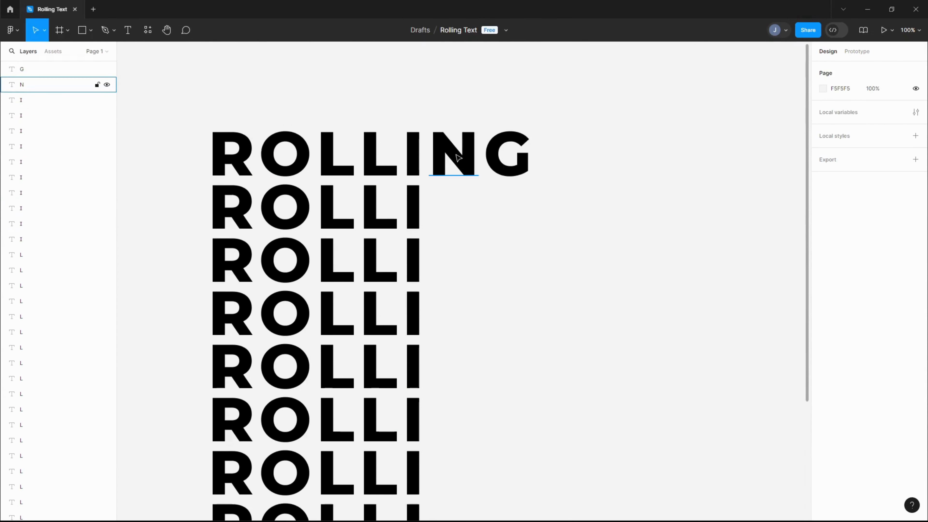
Duplicate the letter N down its column, 110 px apart, so every one of the ten rows has an N.
click(458, 157)
drag(459, 160, 458, 209)
key(ctrl+d)
key(ctrl+d)
key(ctrl+d)
key(ctrl+d)
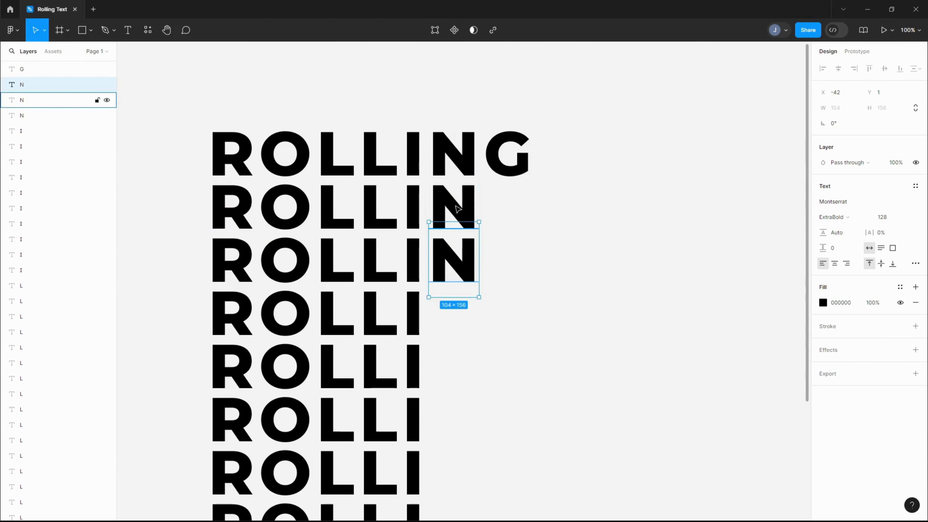
scroll(486, 243, down, 5)
key(ctrl+d)
key(ctrl+d)
key(ctrl+d)
key(ctrl+d)
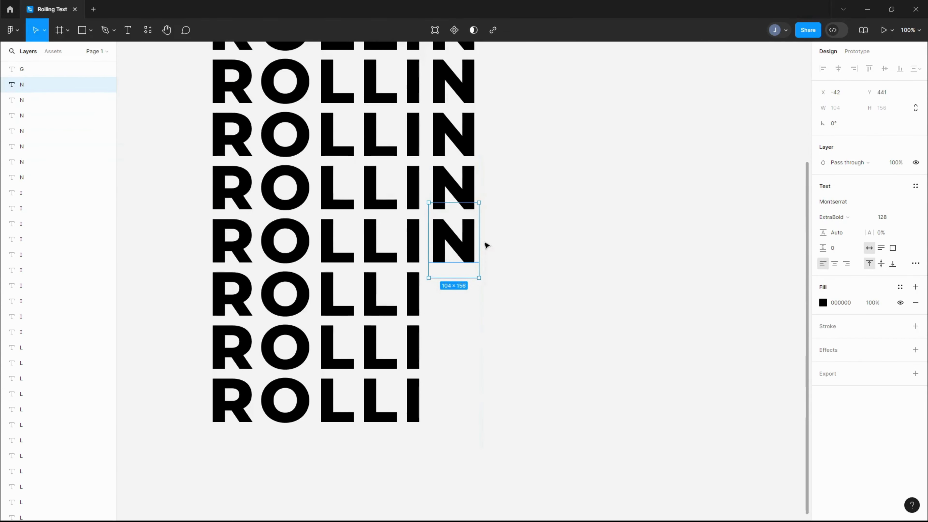
Duplicate the letter G down its column, 110 px apart, to complete all ten ROLLING rows.
scroll(512, 245, up, 3)
click(501, 98)
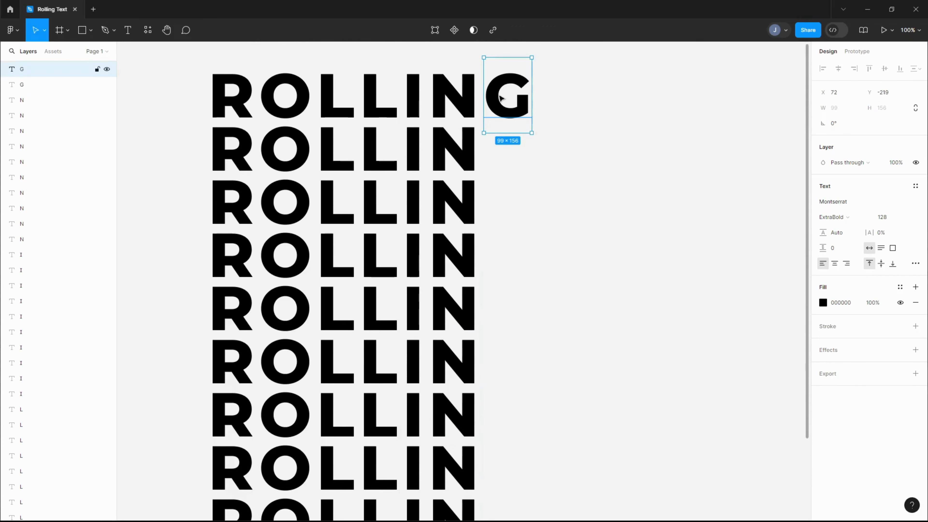
alt+drag(500, 98, 501, 150)
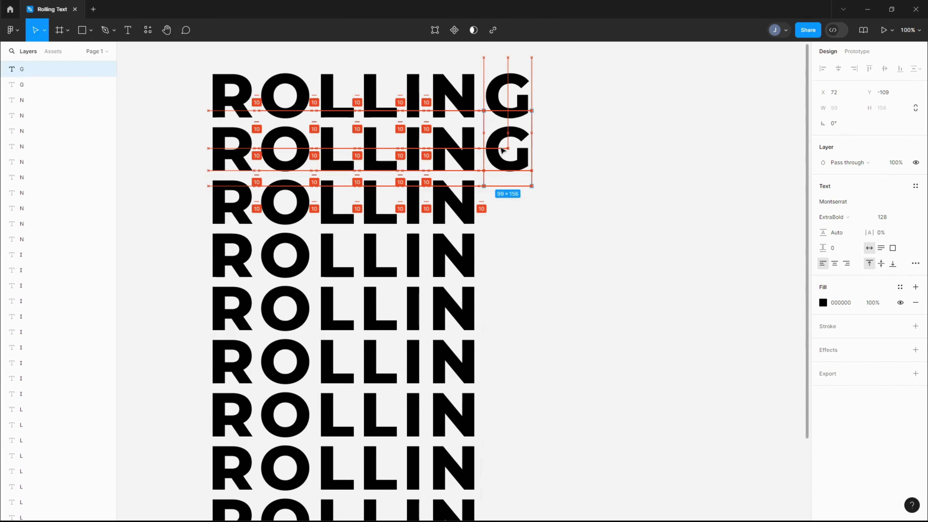
key(ctrl+d)
key(ctrl+d)
key(ctrl+d)
key(ctrl+d)
key(ctrl+d)
key(ctrl+d)
scroll(503, 151, down, 1)
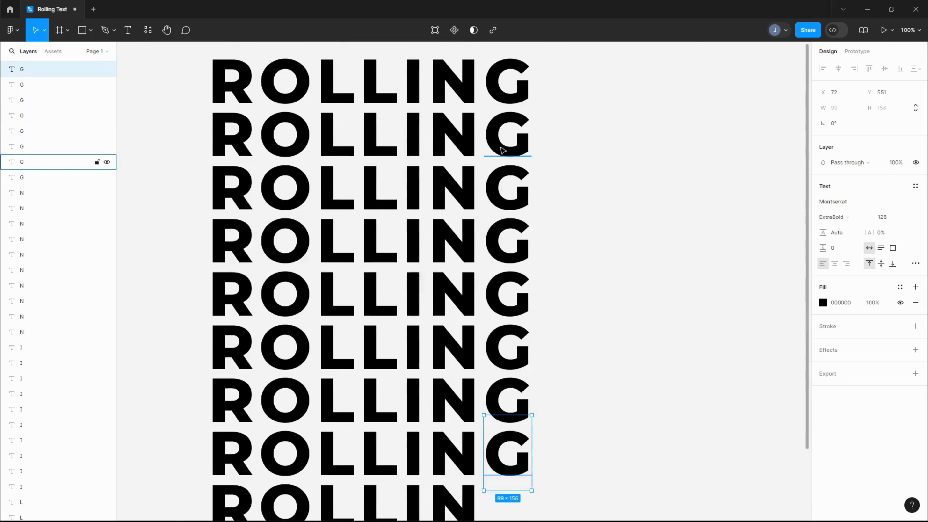
scroll(544, 180, down, 3)
key(ctrl+d)
click(607, 146)
Group the column of ten R letters, and separately group the column of ten O letters.
scroll(621, 139, up, 3)
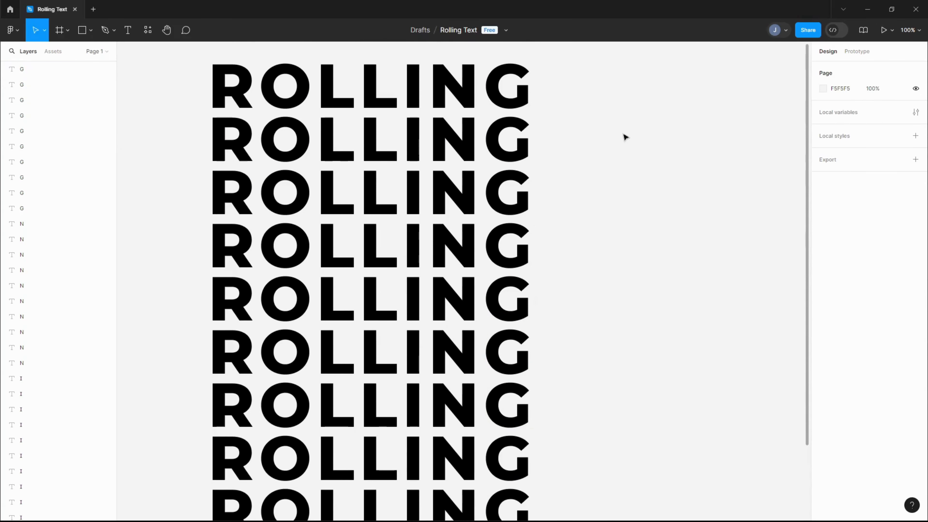
drag(194, 59, 255, 422)
key(ctrl+g)
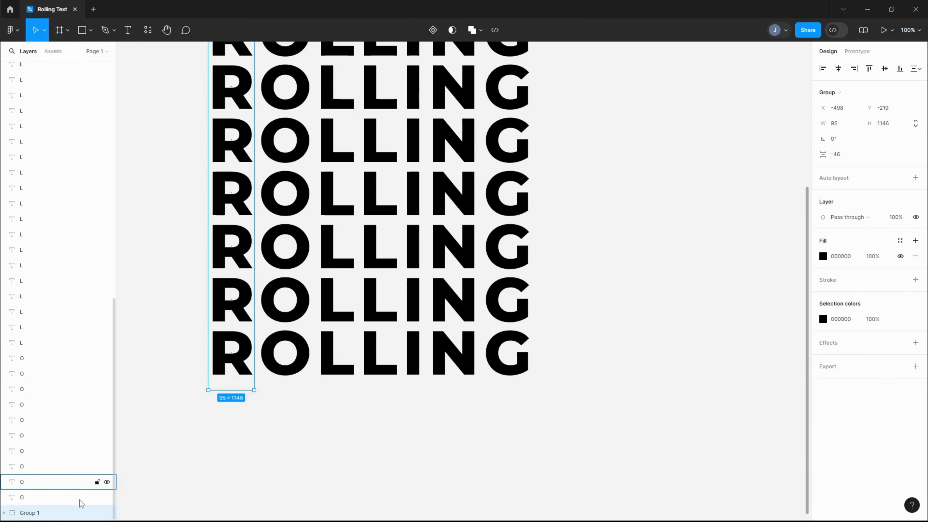
scroll(336, 458, up, 2)
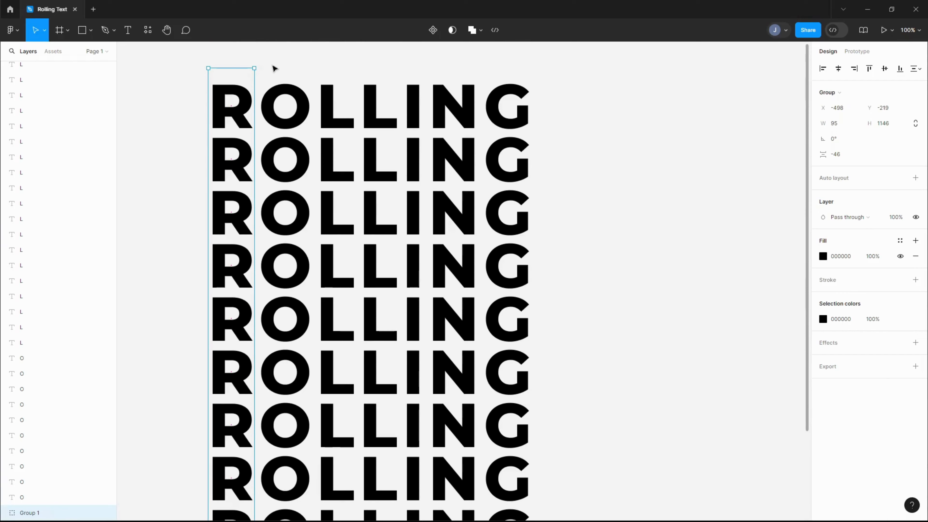
drag(258, 75, 313, 421)
key(ctrl+g)
Group the first column of L letters.
scroll(316, 406, up, 8)
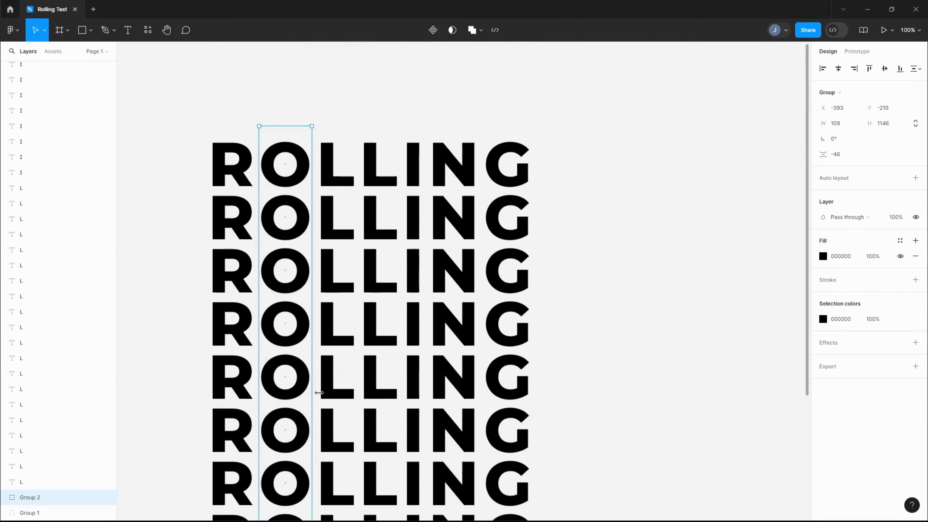
drag(311, 114, 357, 394)
key(ctrl+g)
scroll(382, 384, up, 3)
click(376, 125)
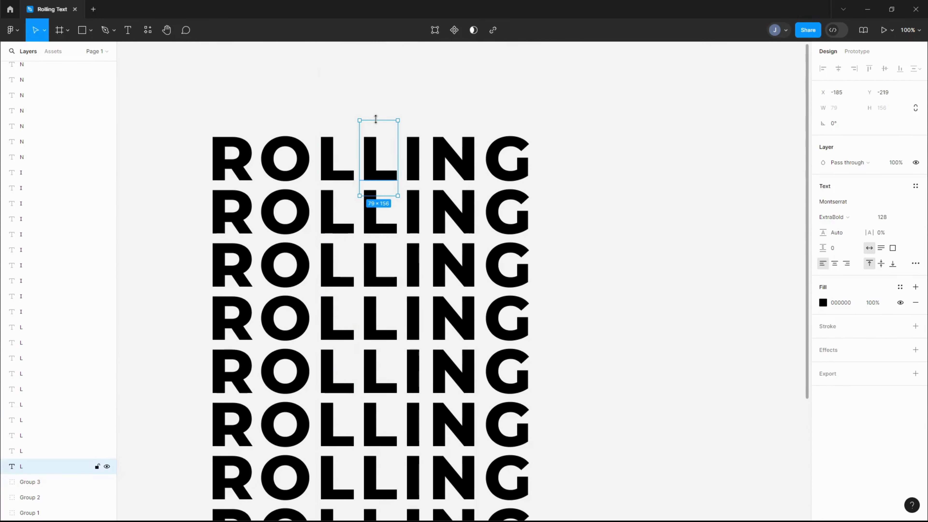
click(355, 120)
drag(373, 138, 385, 356)
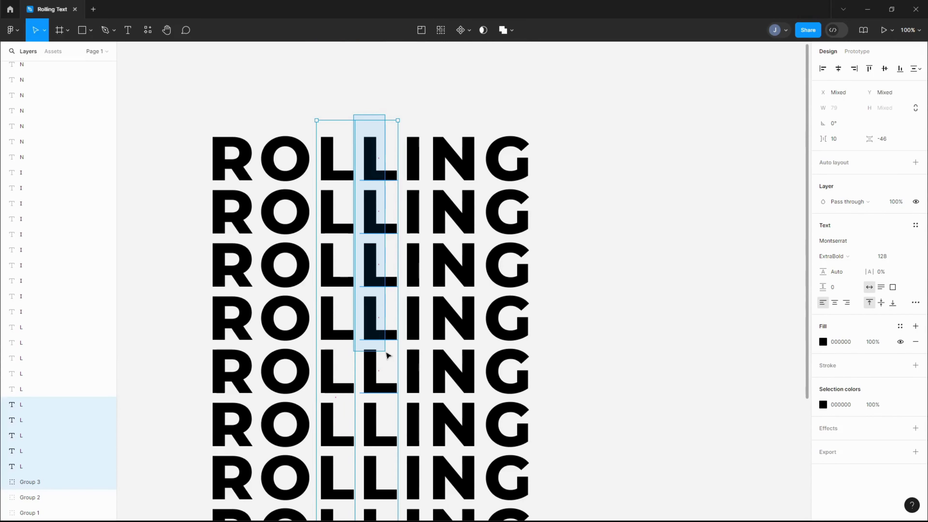
click(531, 109)
Group the second column of L letters, leaving out the already grouped first L column.
scroll(398, 302, down, 3)
scroll(397, 302, up, 3)
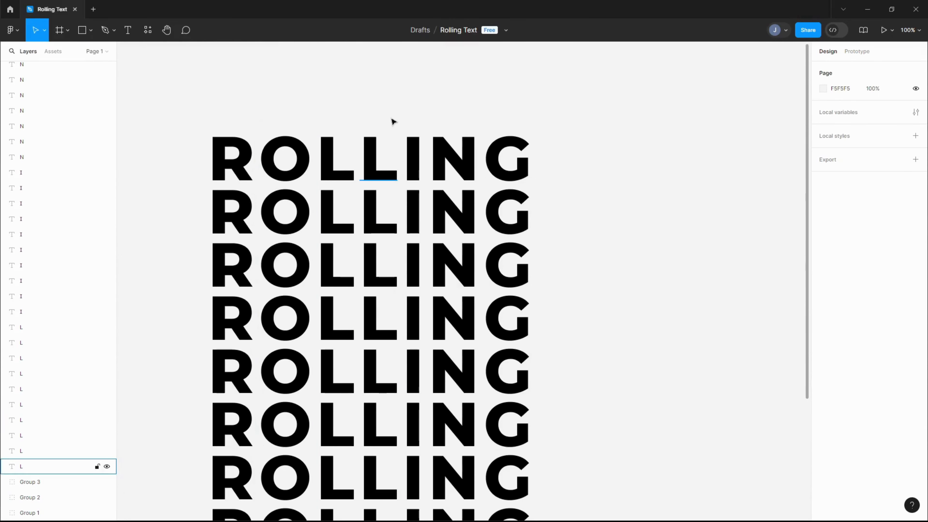
drag(371, 117, 394, 404)
key(ctrl+g)
scroll(415, 109, up, 3)
click(415, 93)
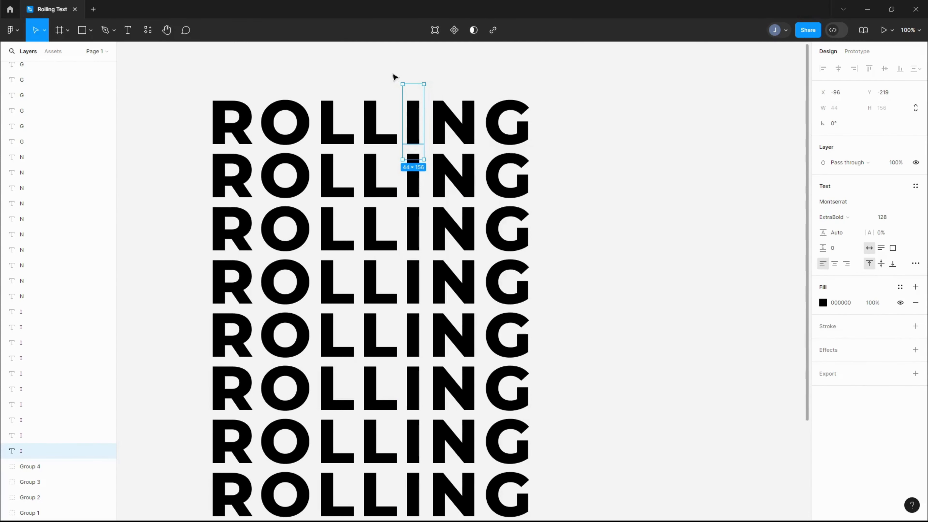
drag(394, 77, 425, 183)
click(420, 82)
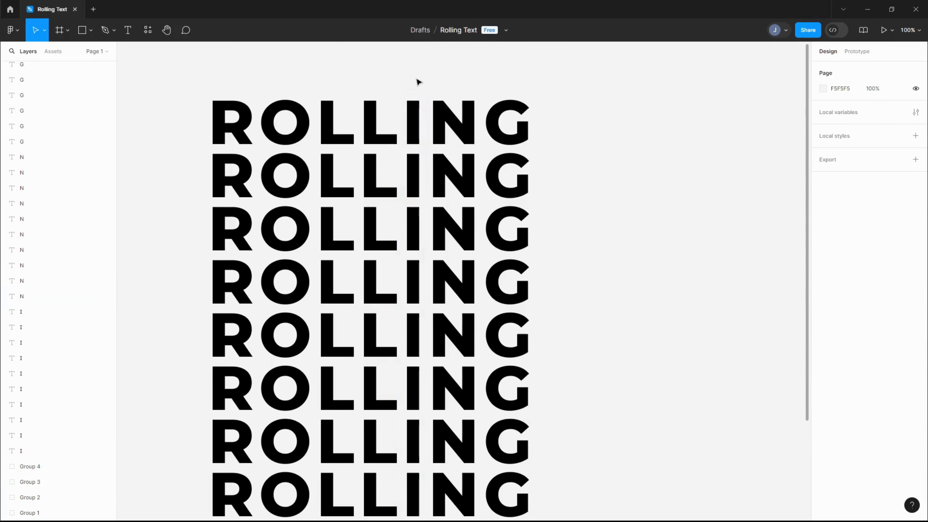
Group a full column of ten I letters.
drag(413, 112, 422, 409)
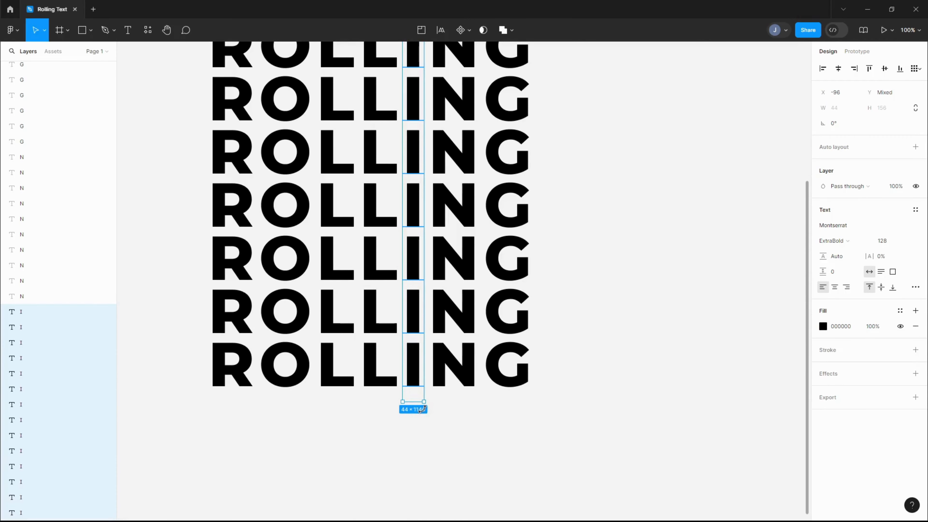
key(ctrl+z)
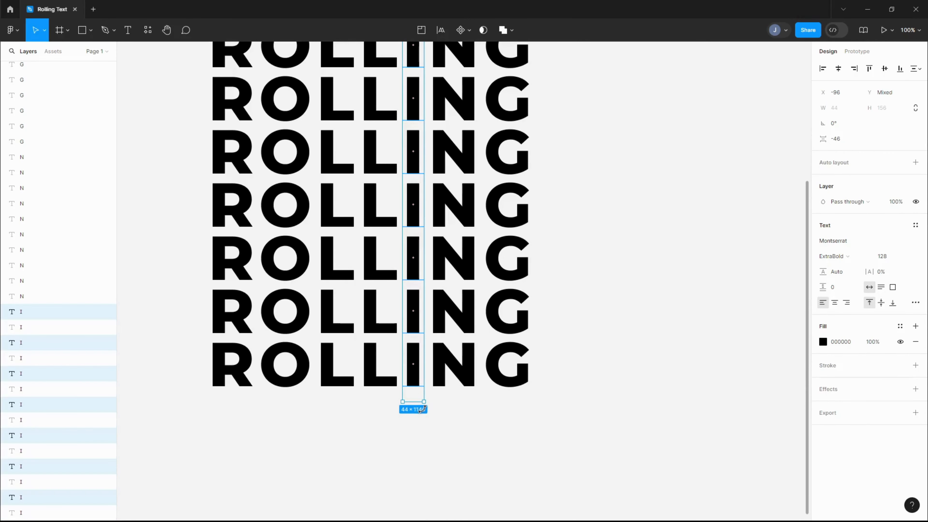
key(ctrl+g)
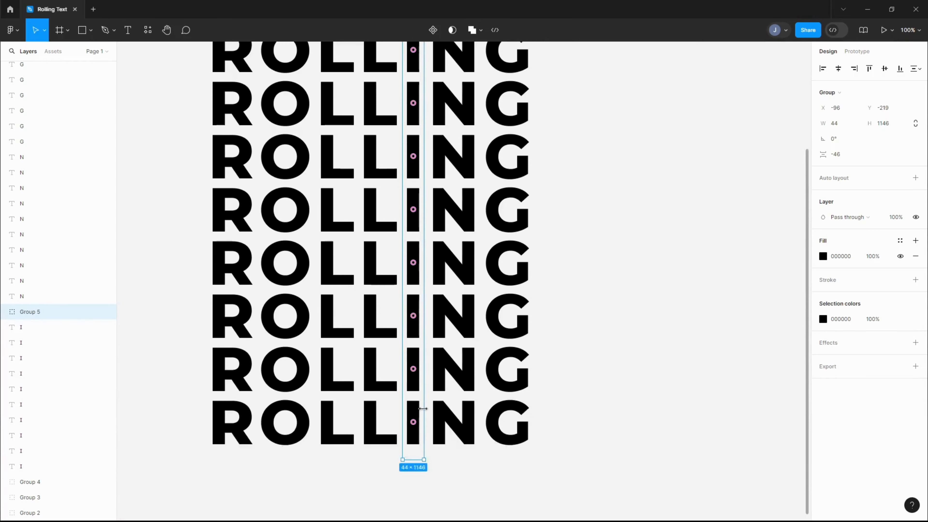
Group the column of ten N letters.
scroll(484, 131, up, 4)
click(443, 145)
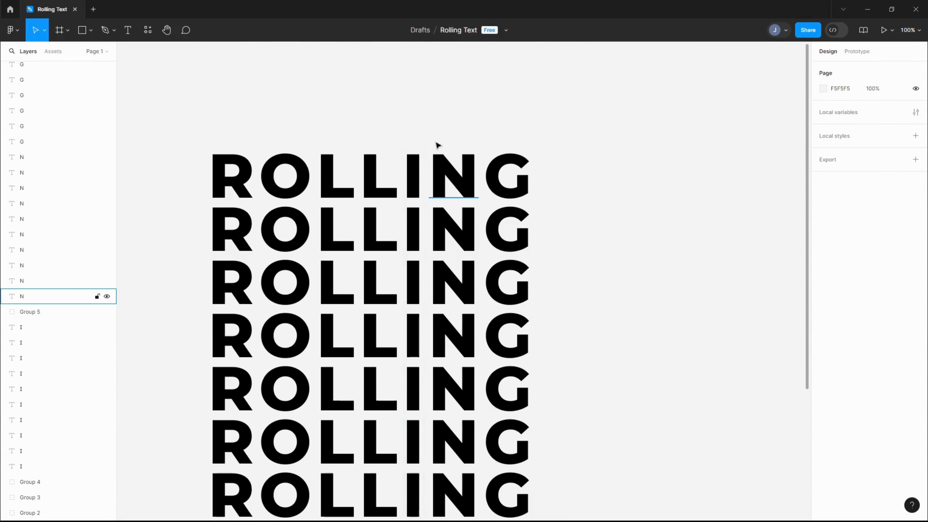
drag(438, 145, 487, 266)
key(ctrl+z)
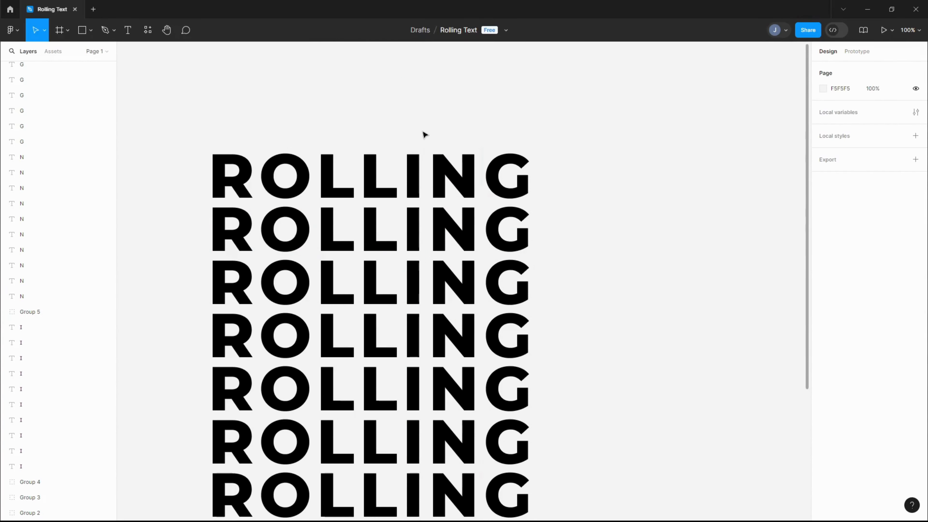
drag(425, 128, 487, 478)
key(ctrl+g)
Group the column of ten G letters.
scroll(491, 329, up, 8)
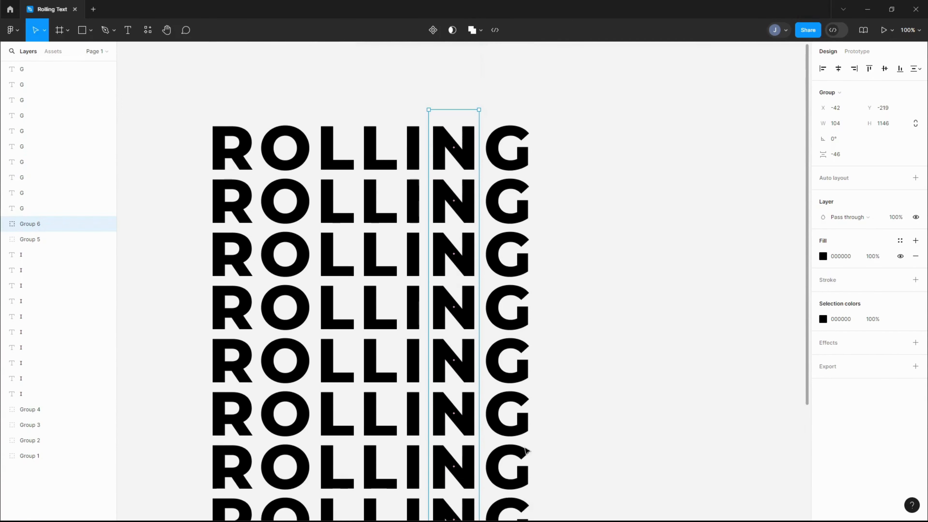
click(500, 281)
drag(487, 277, 557, 459)
key(ctrl+g)
Delete the ten stray I letter layers that are not part of any group.
scroll(557, 459, down, 5)
drag(316, 69, 611, 456)
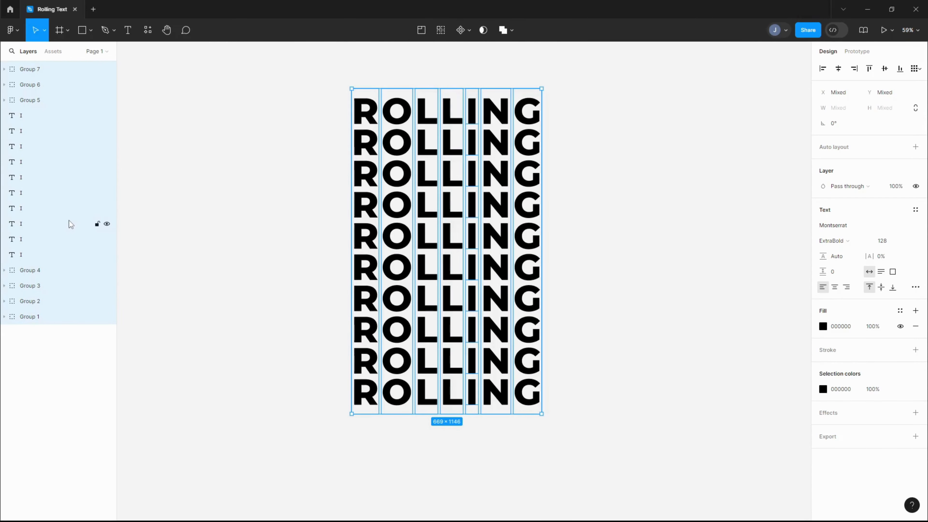
click(215, 247)
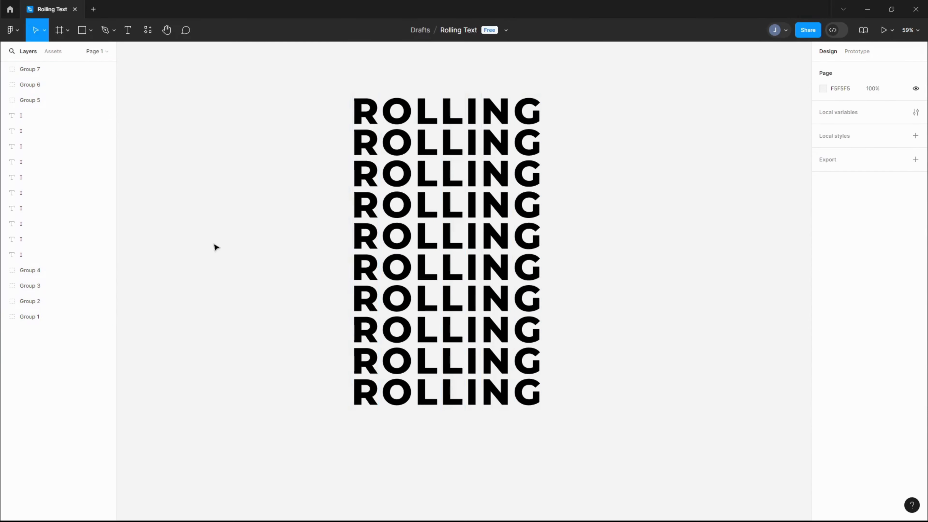
click(479, 105)
click(21, 116)
shift+click(19, 255)
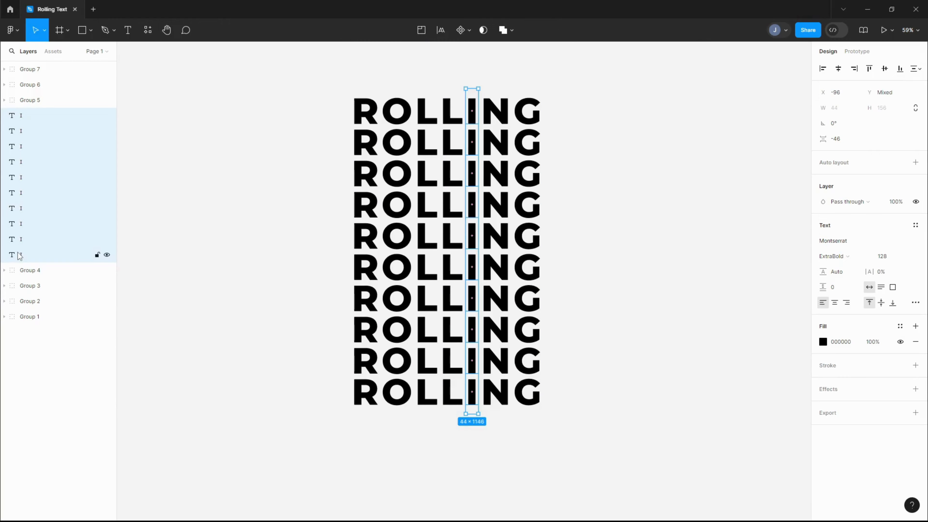
key(Delete)
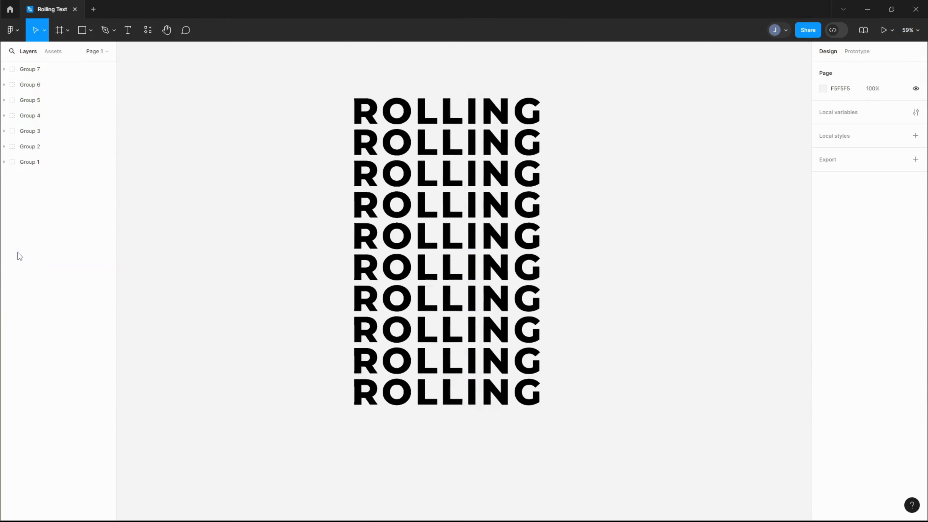
Wrap all seven letter-column groups together in one frame.
drag(301, 86, 581, 438)
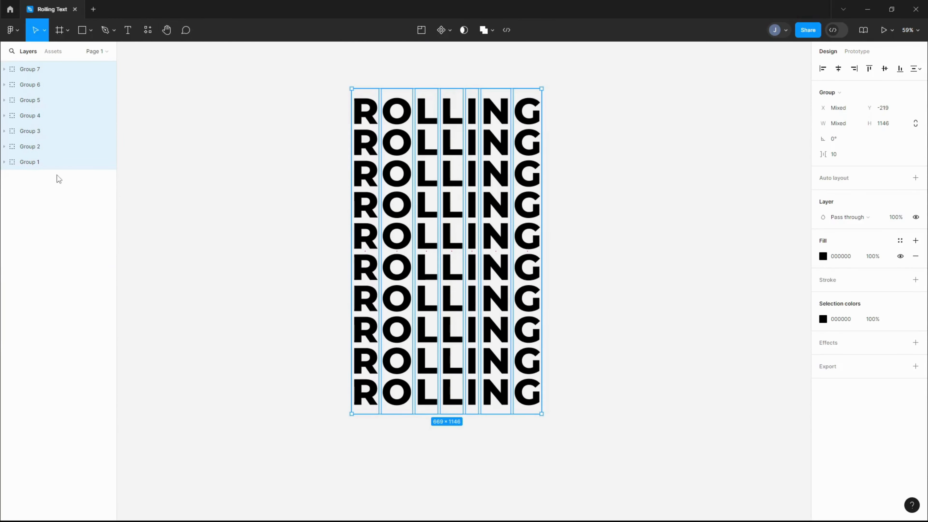
right_click(56, 157)
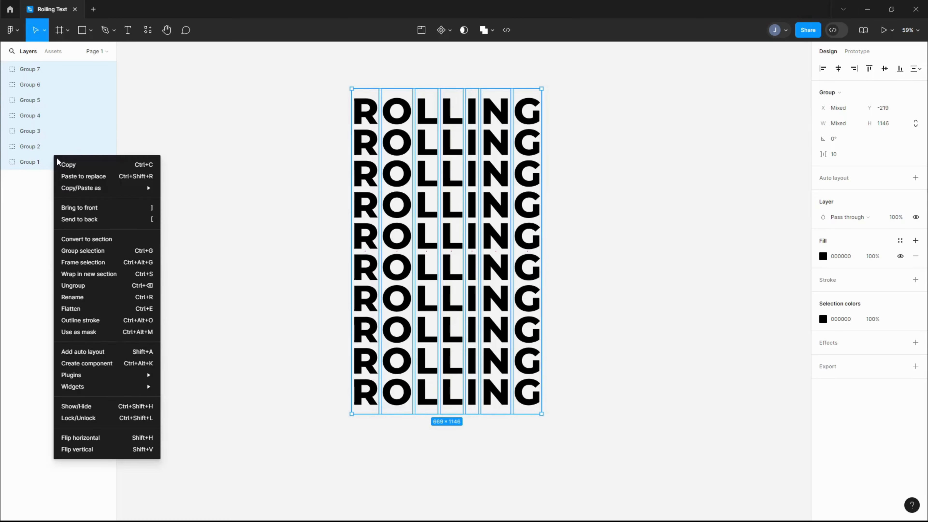
click(73, 262)
click(167, 250)
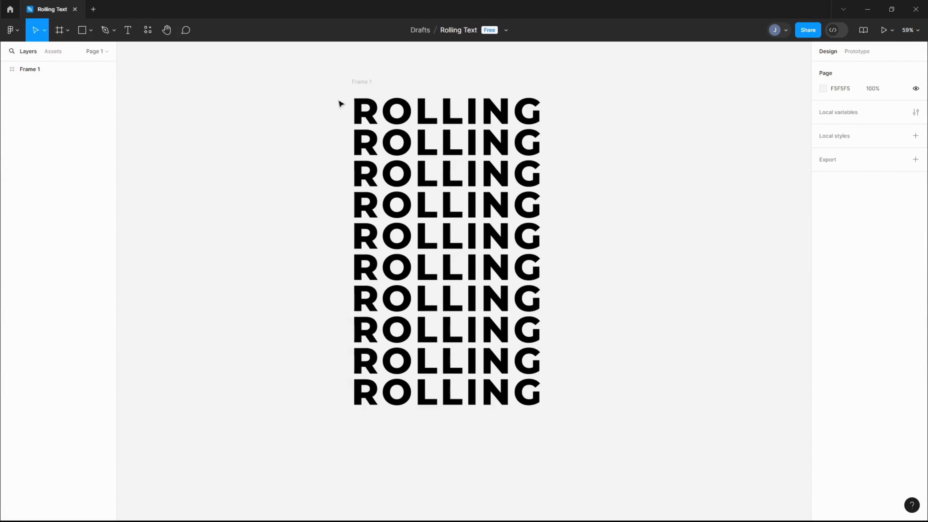
Shorten the frame from its lower edge to 669 × 138 so only the first ROLLING row is shown.
click(366, 82)
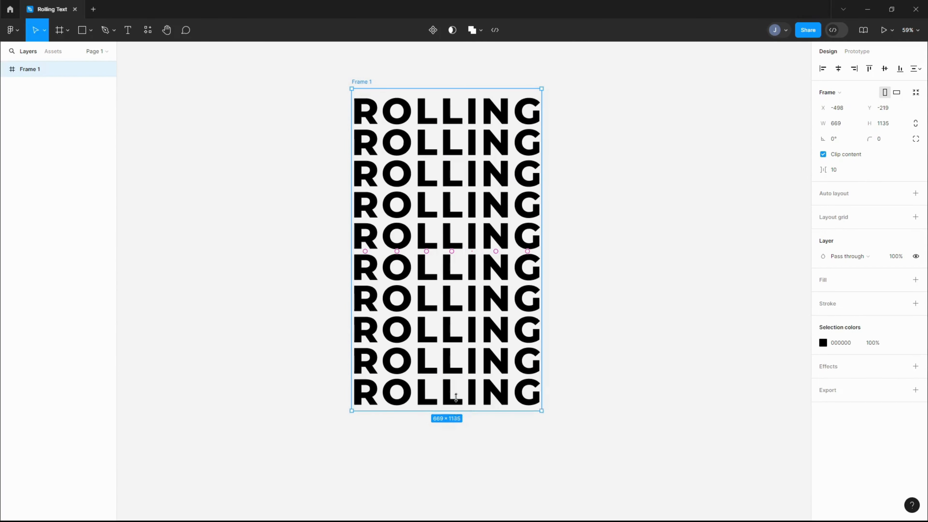
drag(456, 397, 453, 219)
scroll(451, 234, up, 3)
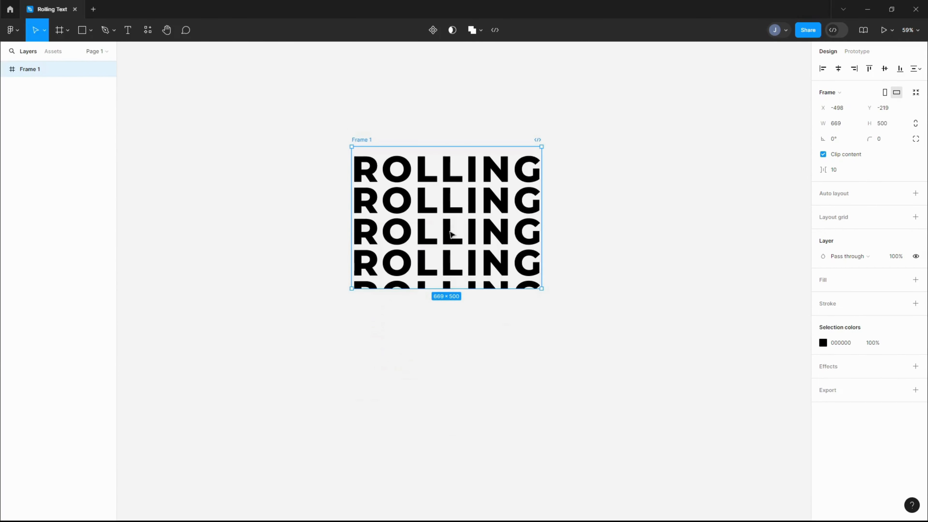
key(shift+0)
drag(466, 327, 466, 156)
scroll(486, 221, up, 2)
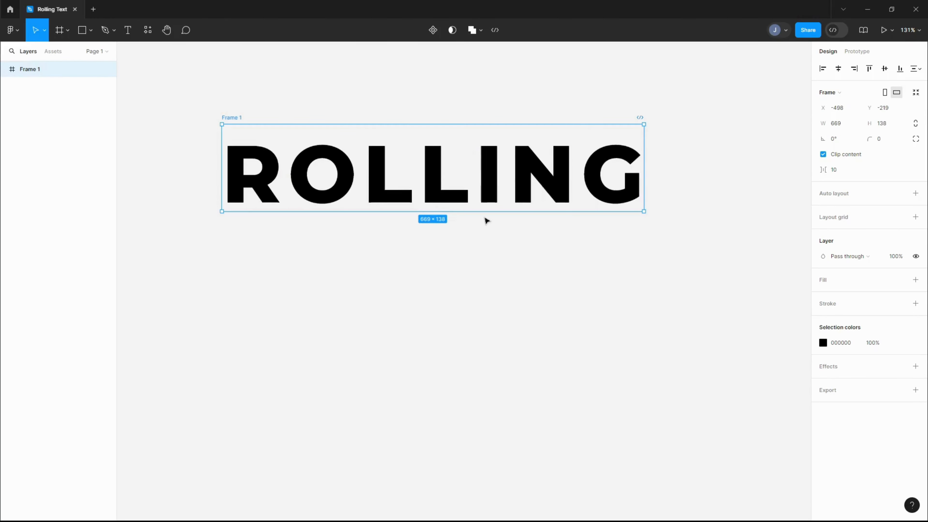
Set the vertical constraint of all seven letter-column groups inside the frame to Bottom.
click(249, 142)
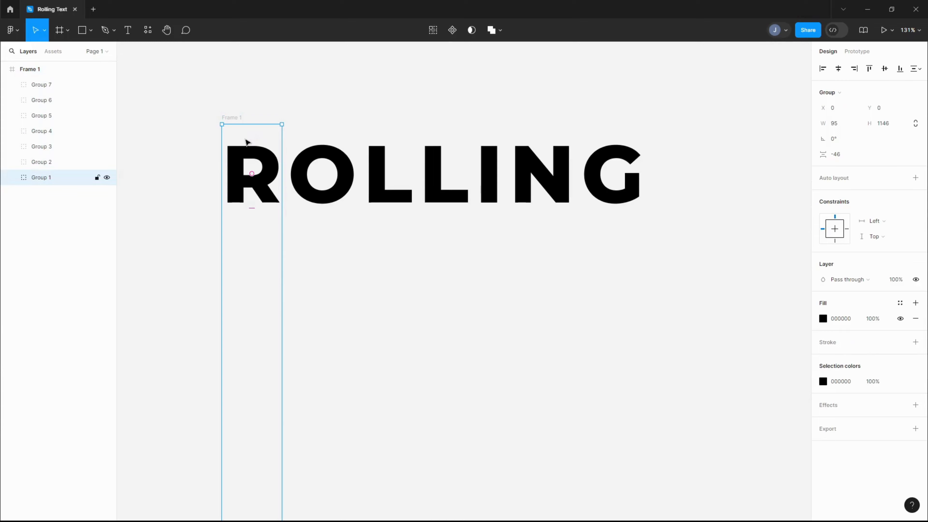
shift+click(302, 154)
shift+click(375, 161)
shift+click(446, 166)
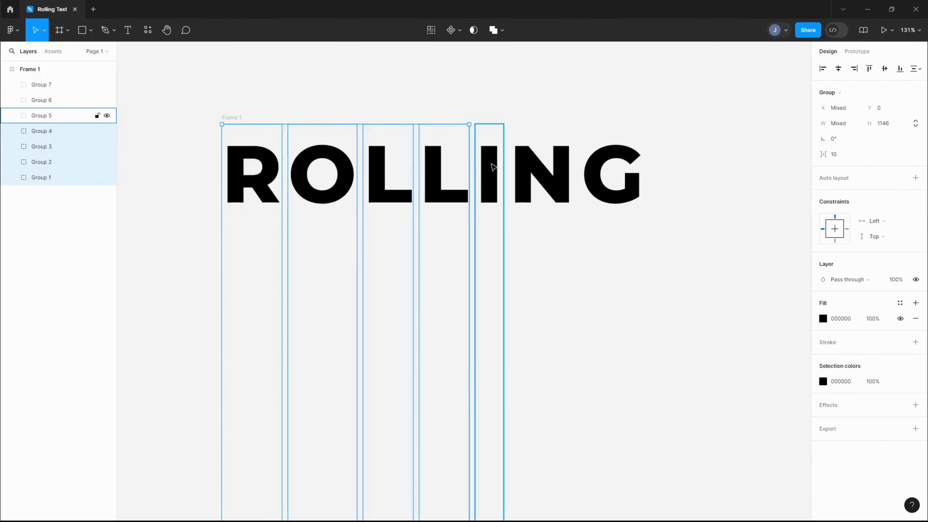
shift+click(489, 166)
shift+click(541, 168)
shift+click(607, 170)
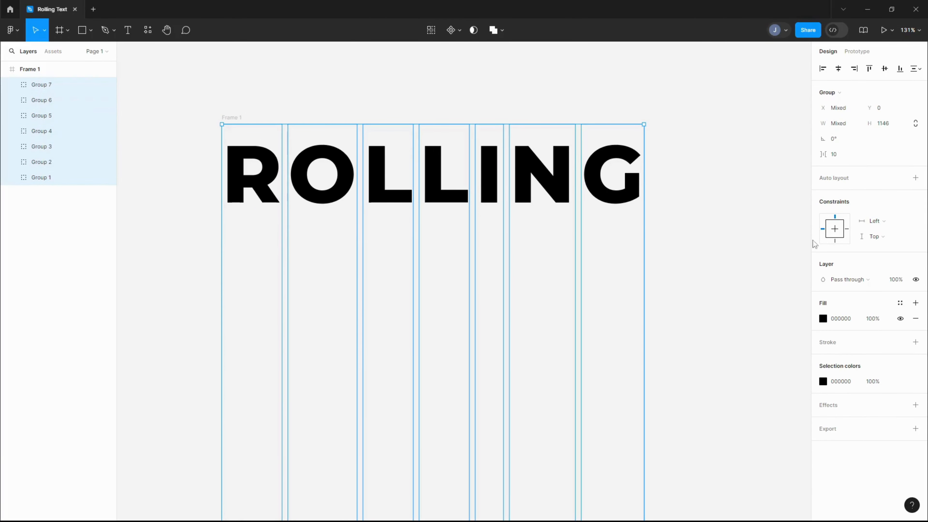
Shorten the frame from its upper edge to about 669 × 112 so it fits closely around the ROLLING row.
click(234, 118)
drag(397, 130, 399, 142)
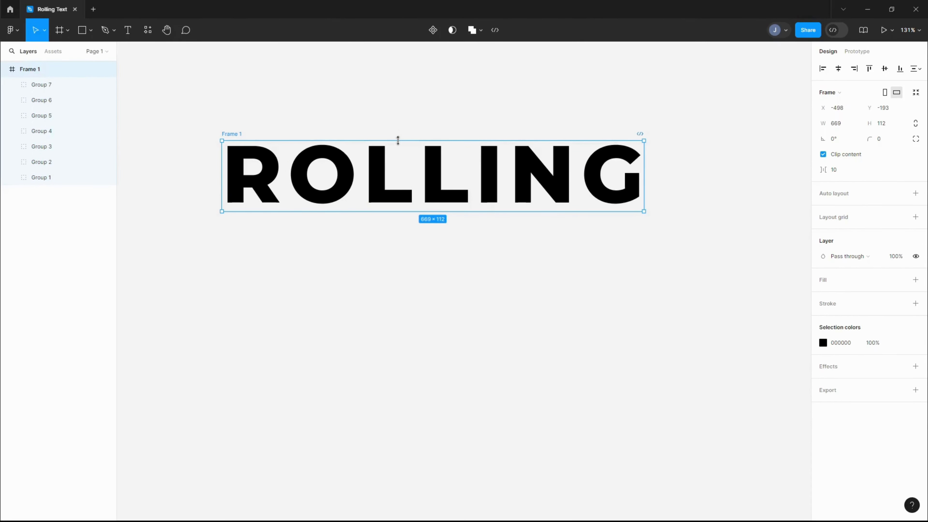
click(391, 283)
click(237, 134)
click(259, 269)
Shift the letter columns in the frame vertically by different amounts so the ROLLING letters look staggered.
drag(254, 291, 252, 200)
click(325, 203)
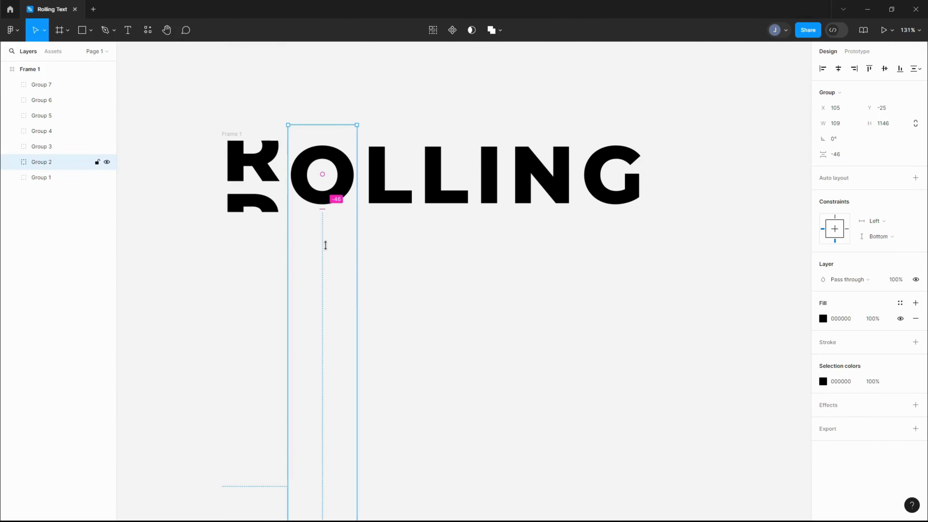
drag(324, 345, 326, 236)
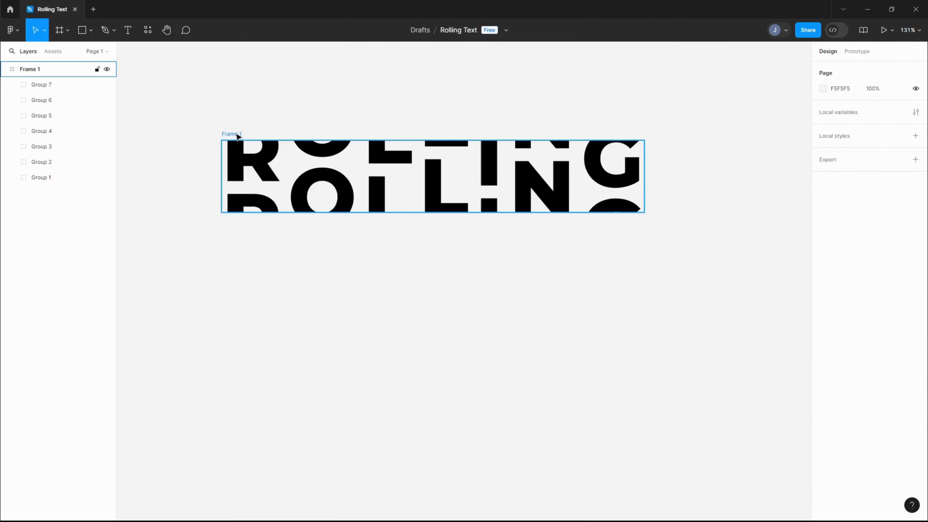
Duplicate the staggered frame and place the copy directly below the original at X -498, Y 3.
click(237, 135)
key(ctrl+d)
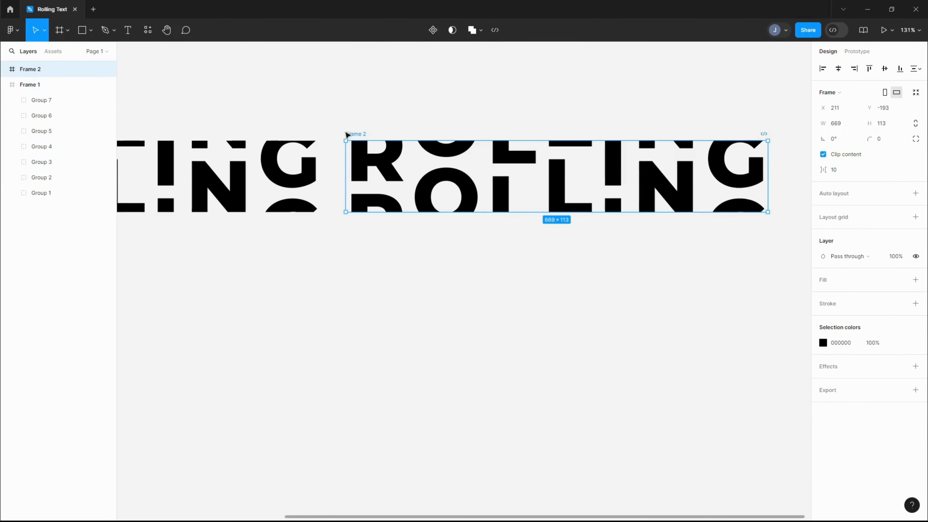
drag(347, 135, 275, 259)
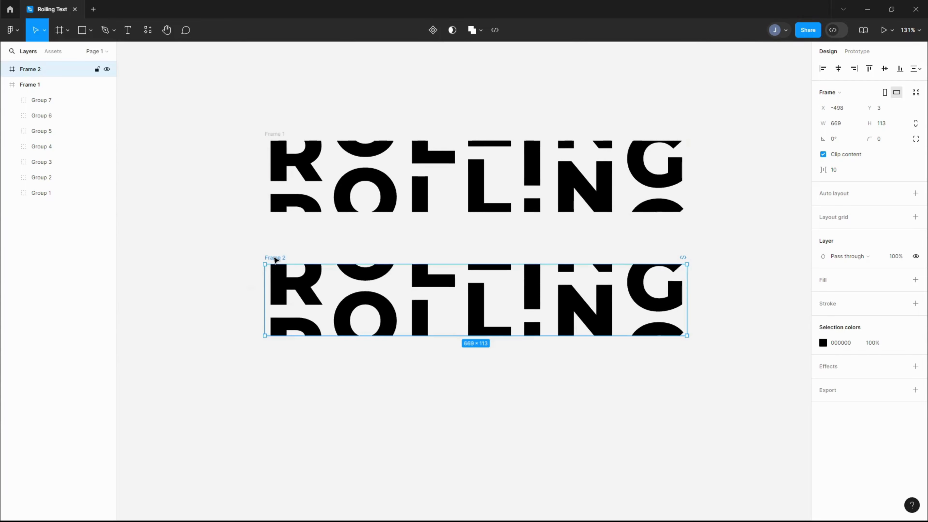
Move the R column in the duplicated frame up to Y -1009 so its last R fills the frame.
click(295, 298)
drag(296, 407, 296, 333)
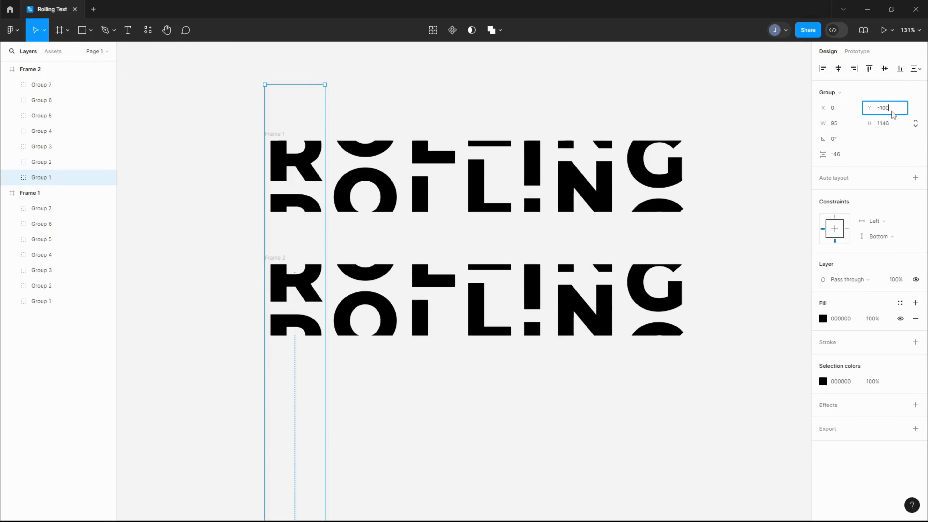
key(Return)
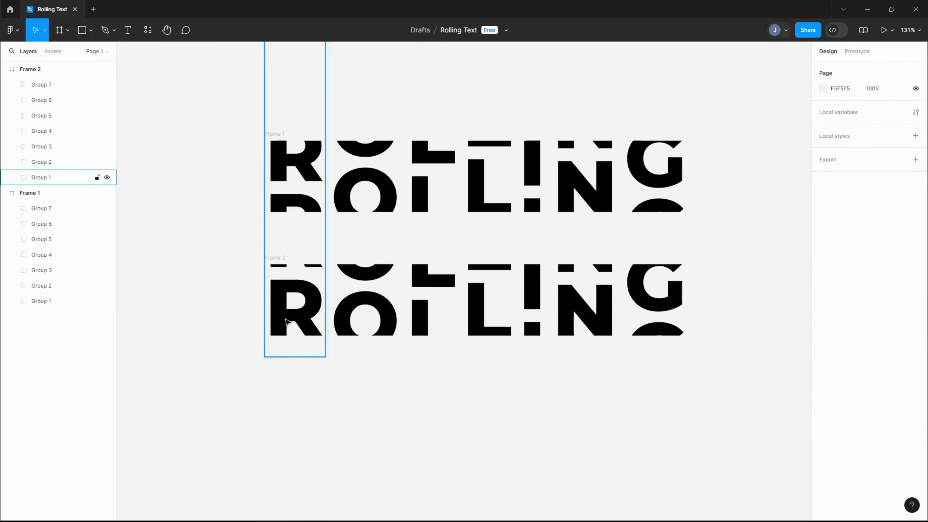
mouse_move(301, 277)
mouse_down()
mouse_move(302, 335)
mouse_move(301, 262)
mouse_move(299, 272)
mouse_up()
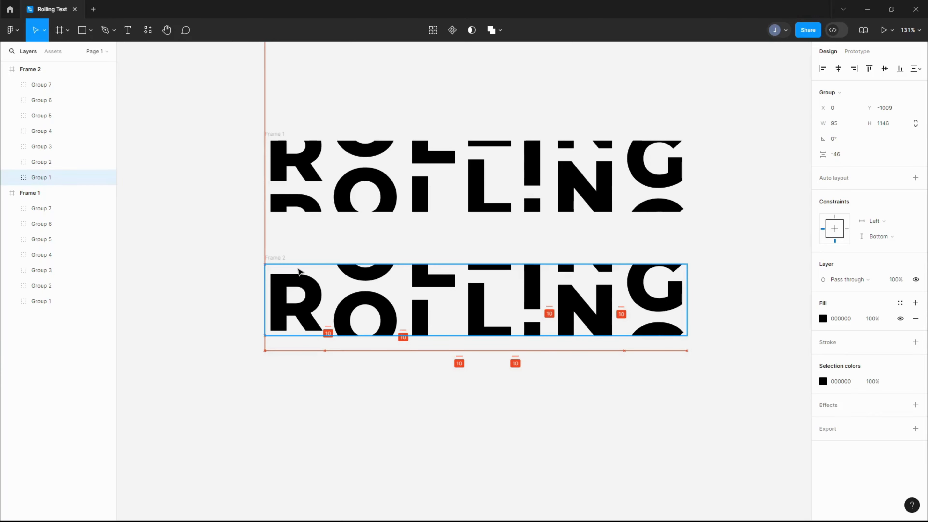
click(379, 402)
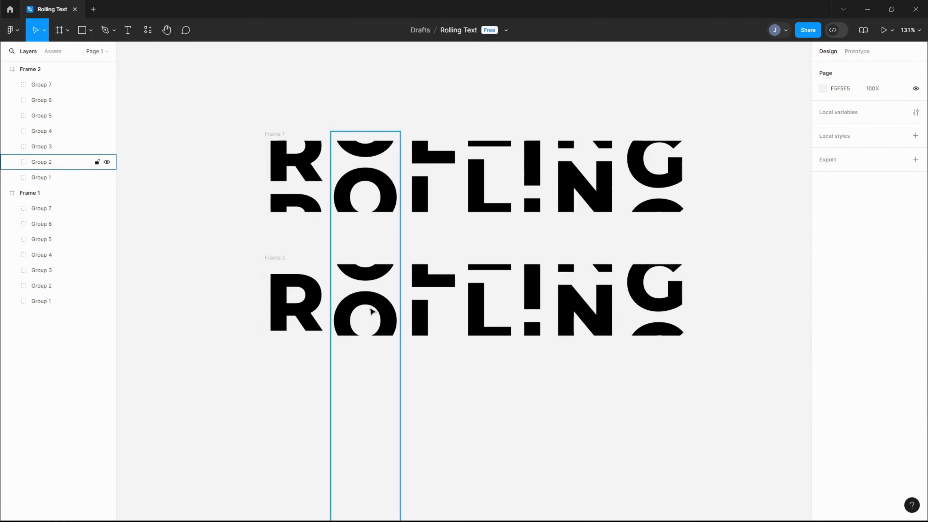
Move the O, L, L, I, N and G columns of the lower frame up until their last letters complete the word.
click(41, 162)
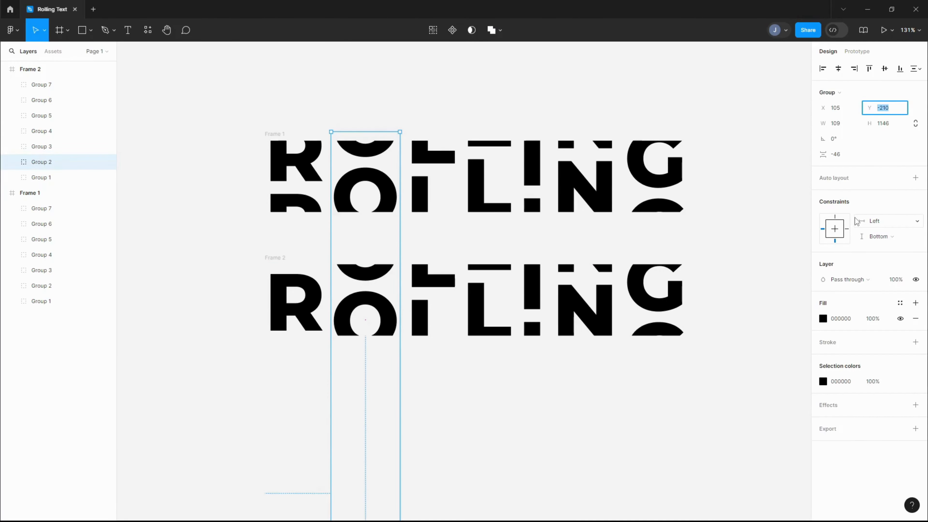
click(474, 419)
drag(357, 319, 357, 313)
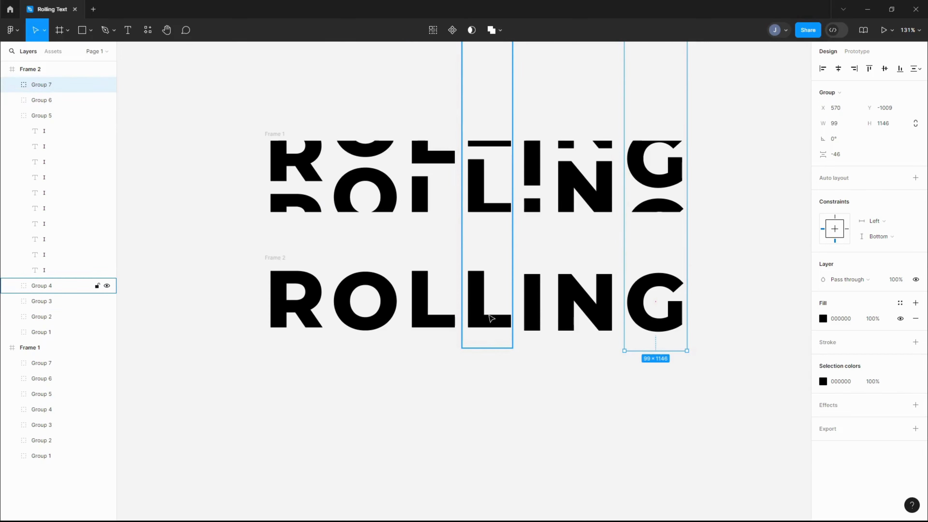
Fine-tune the L, O and R letters of the lower frame into one row, with both L columns and the R column at Y -1011.
click(492, 319)
drag(489, 320, 489, 317)
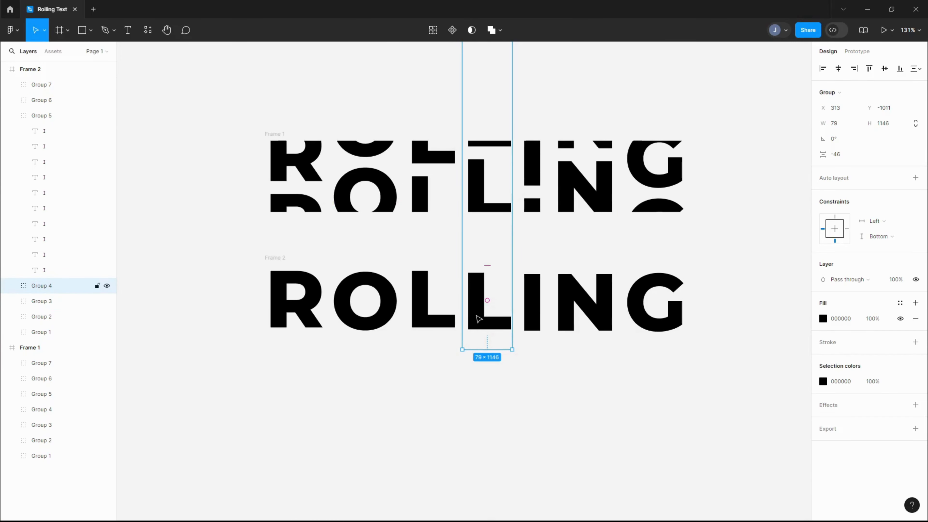
click(429, 314)
click(363, 305)
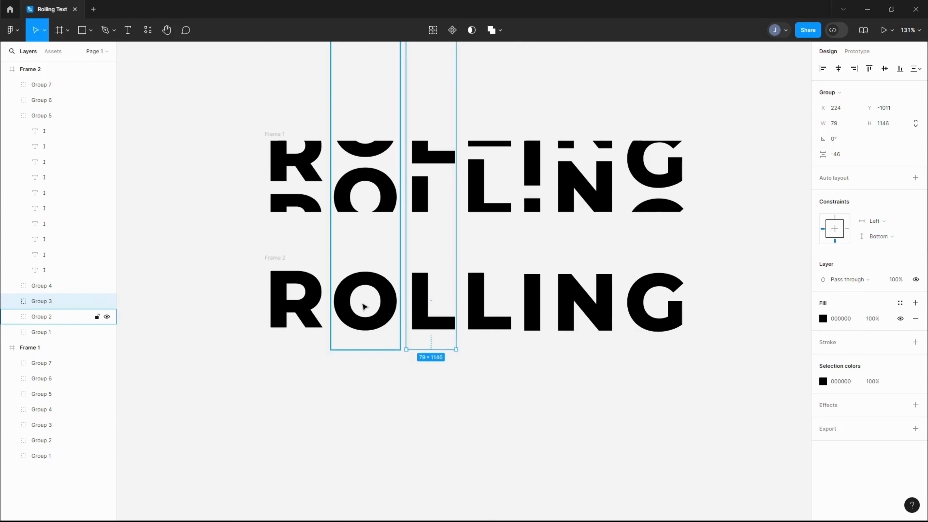
double_click(364, 307)
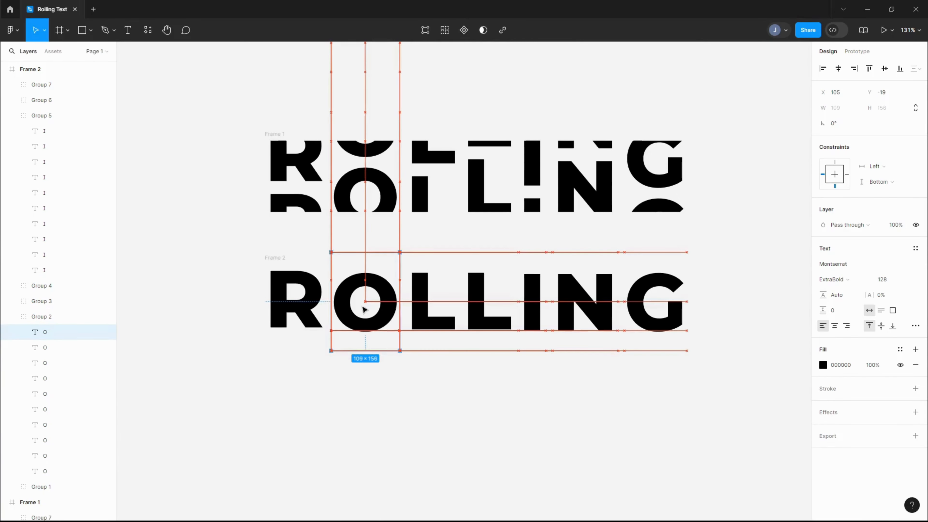
click(294, 310)
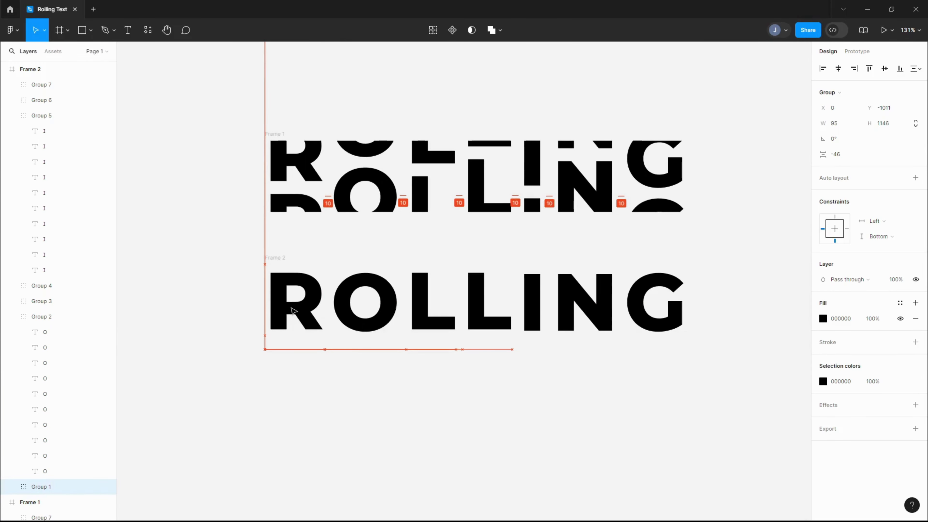
click(427, 433)
Combine the staggered frame and the aligned frame into one component set with two variants.
scroll(502, 407, up, 3)
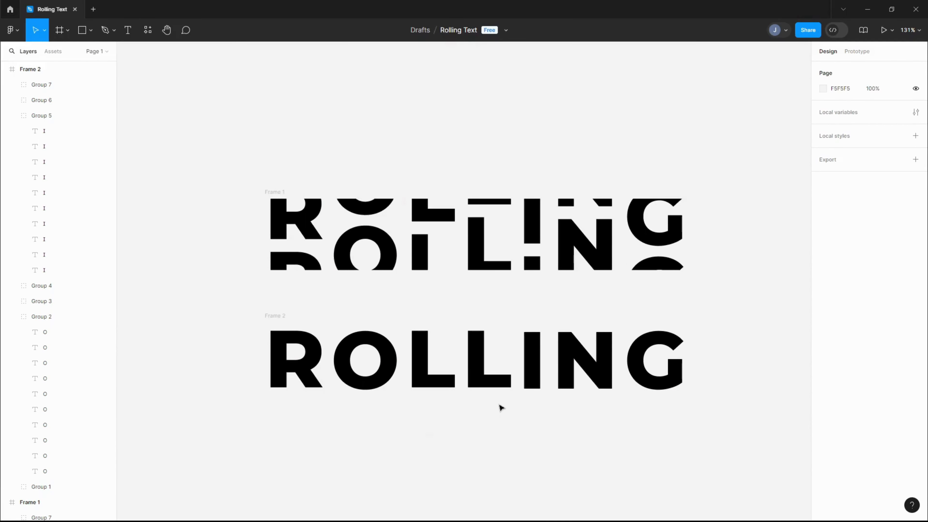
drag(197, 169, 748, 494)
click(451, 32)
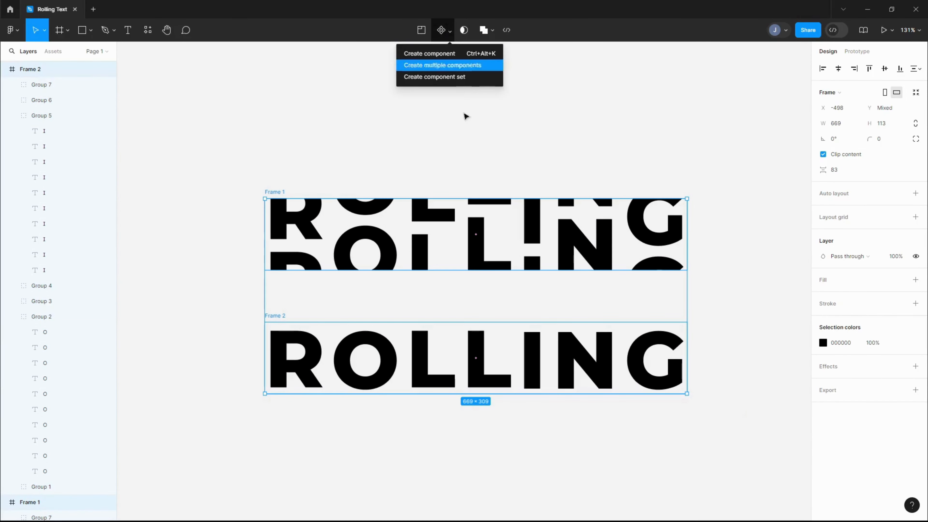
click(460, 76)
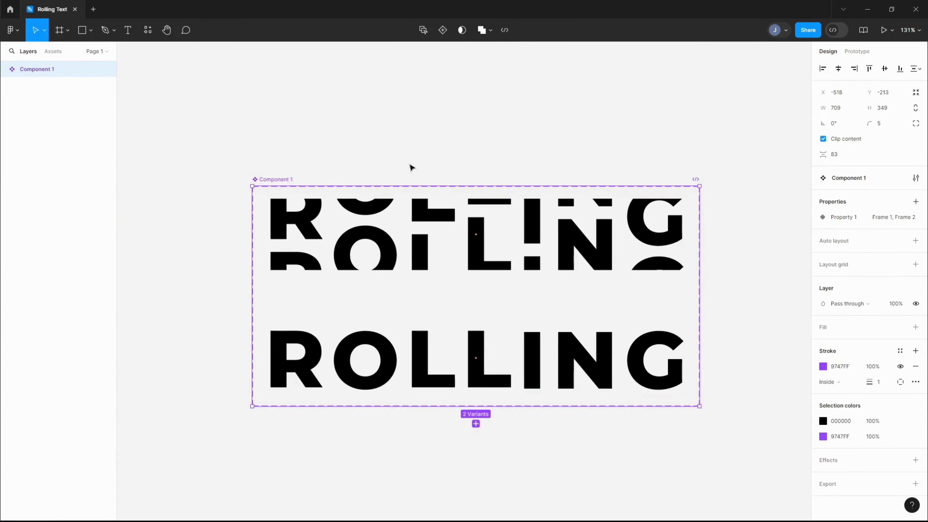
Connect the staggered variant to the aligned variant with a Change to interaction triggered after a delay of 100 ms.
click(855, 52)
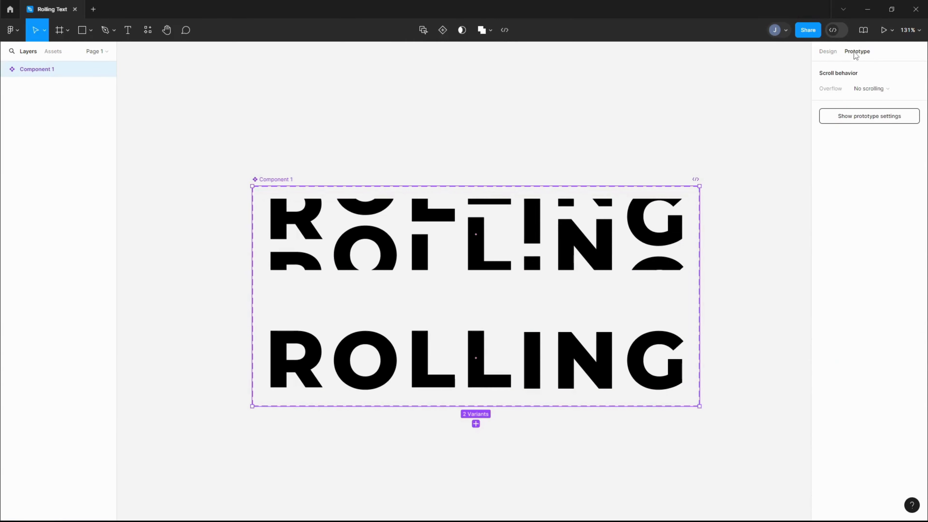
click(475, 262)
drag(470, 322, 472, 329)
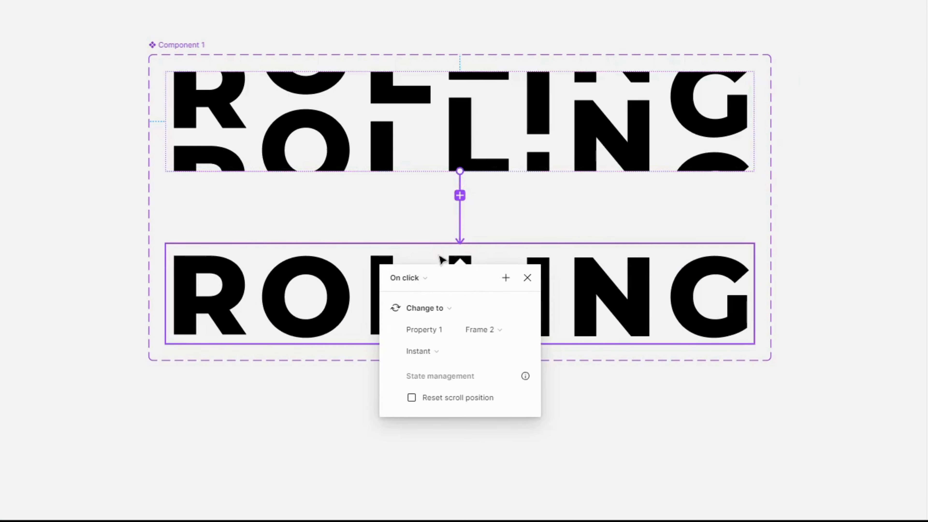
click(447, 349)
click(407, 451)
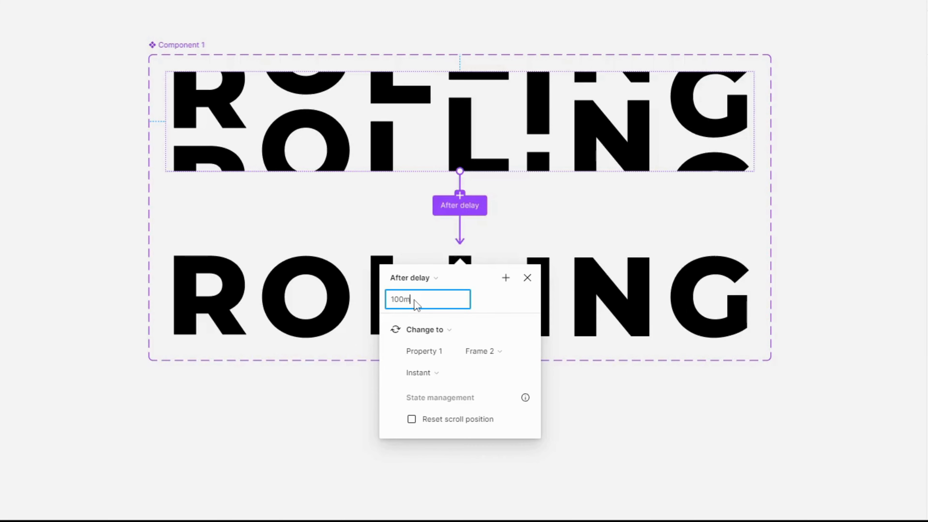
Set the interaction's animation to Smart animate with Linear easing and a duration of 2000 ms.
click(438, 375)
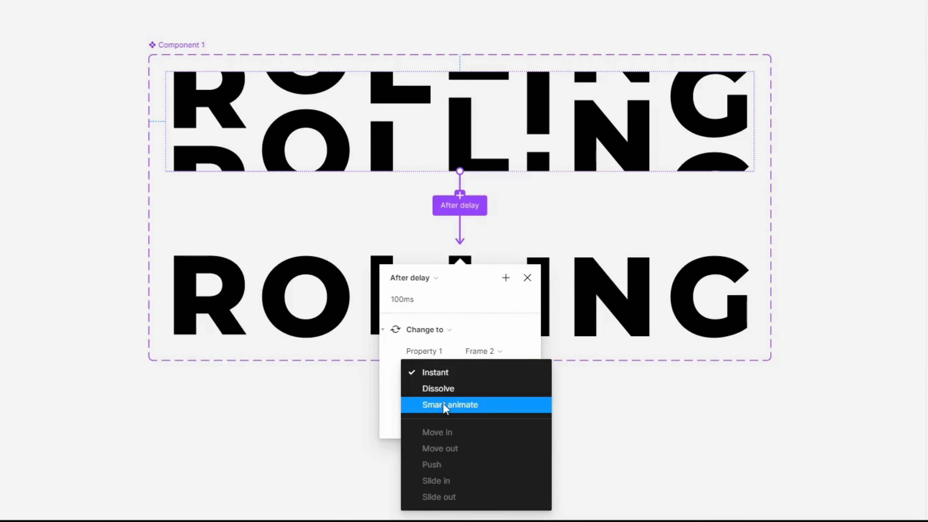
click(443, 404)
click(443, 399)
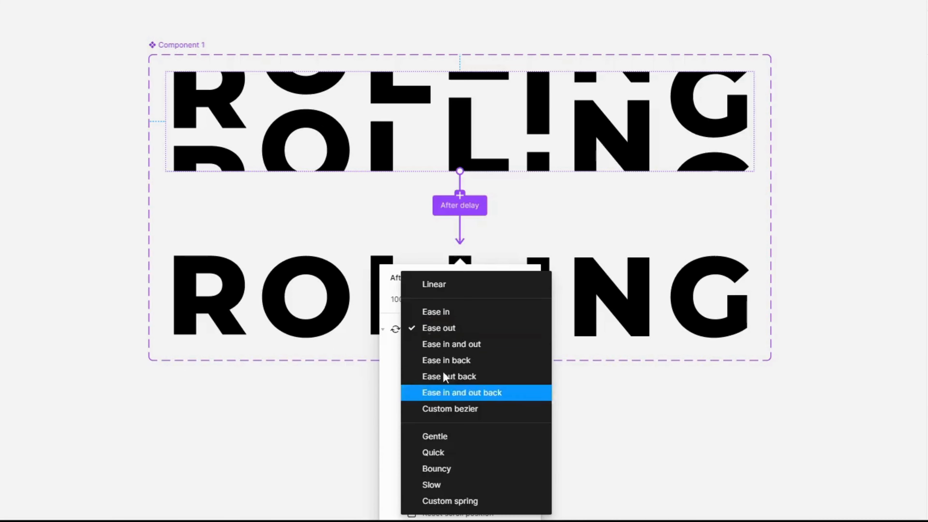
click(442, 292)
click(497, 399)
text(2000ms)
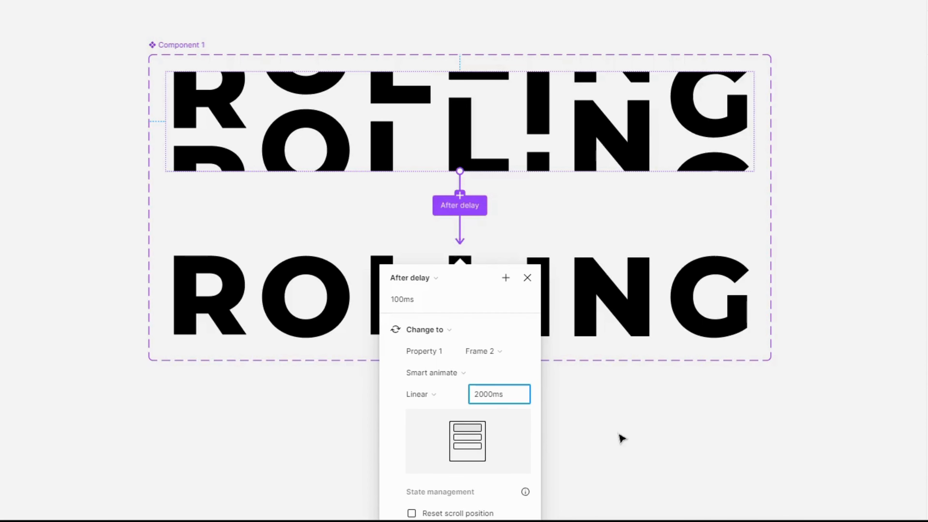
click(621, 438)
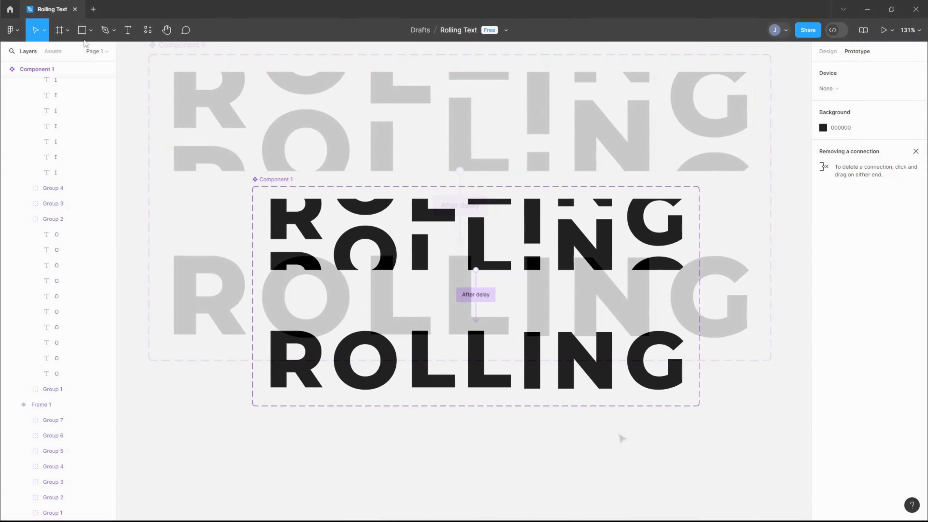
Add a MacBook Pro 16" frame beside the component set and place an instance of Component 1 inside it.
click(68, 30)
click(59, 53)
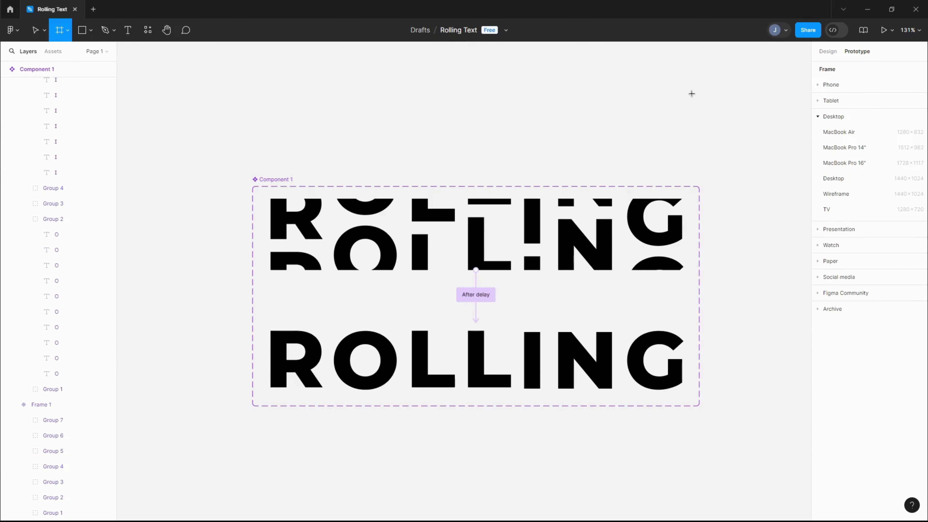
click(835, 167)
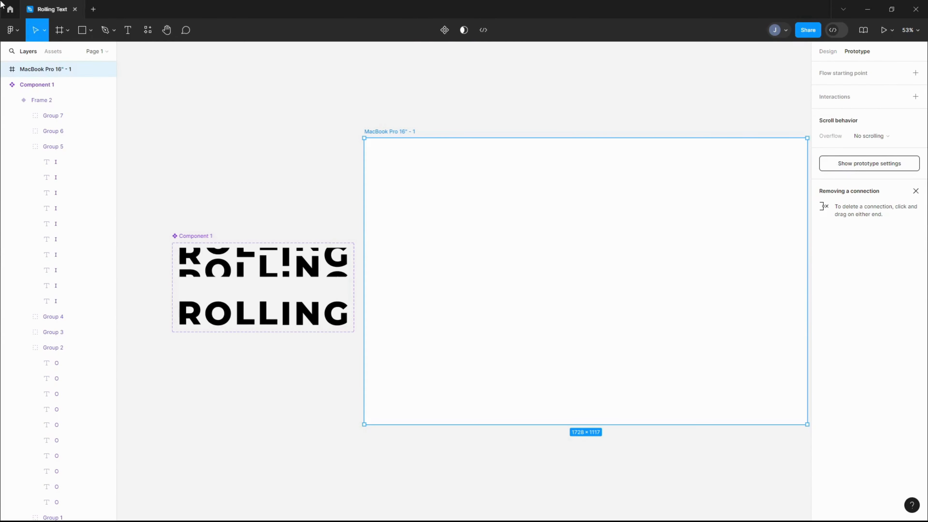
click(54, 52)
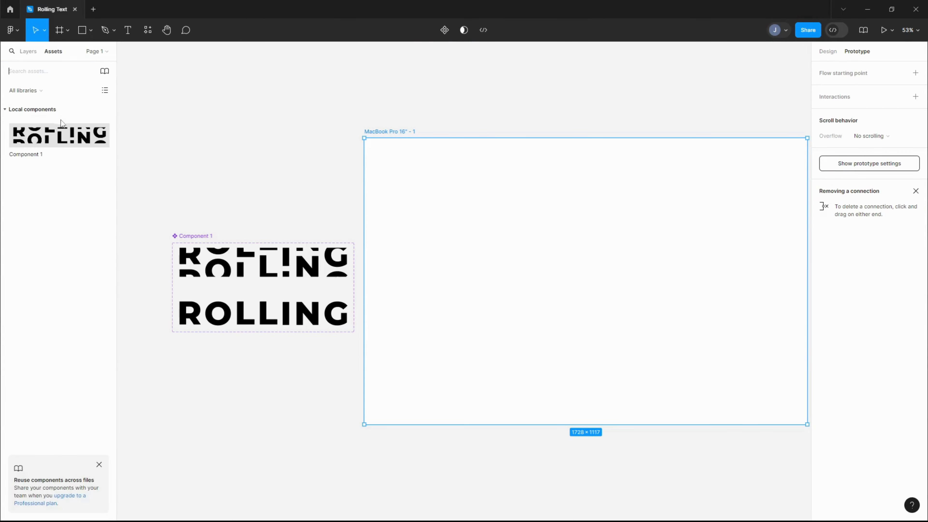
drag(57, 138, 628, 281)
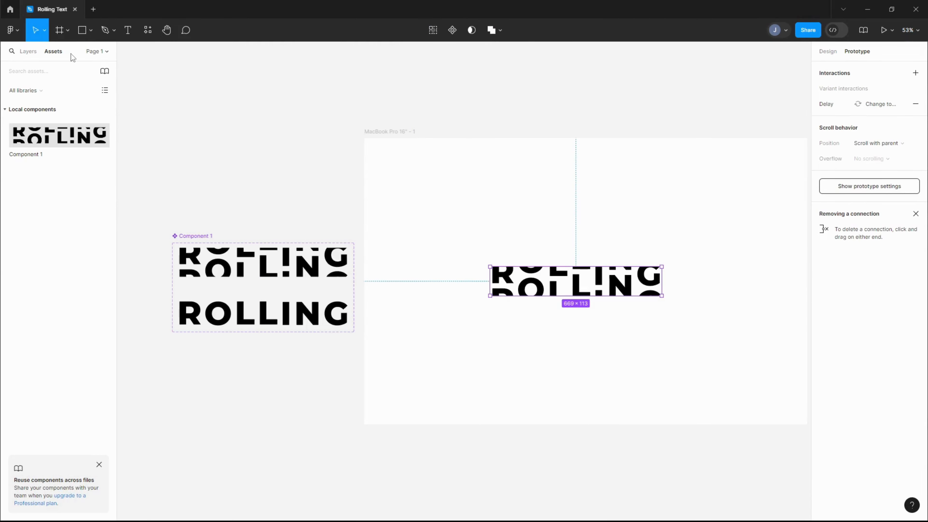
Scale the component instance up to 1302.48 × 220 and centre it horizontally and vertically in the MacBook Pro 16" frame.
click(44, 30)
click(41, 65)
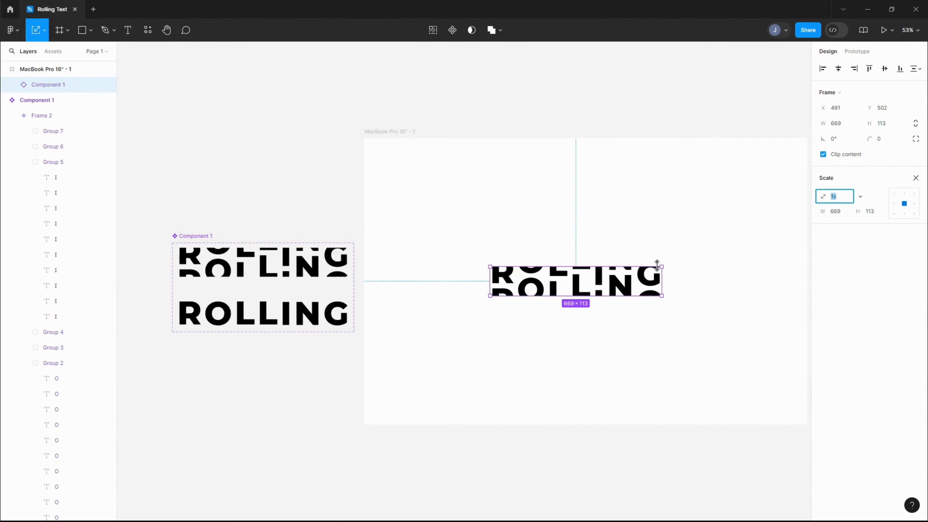
drag(657, 264, 618, 267)
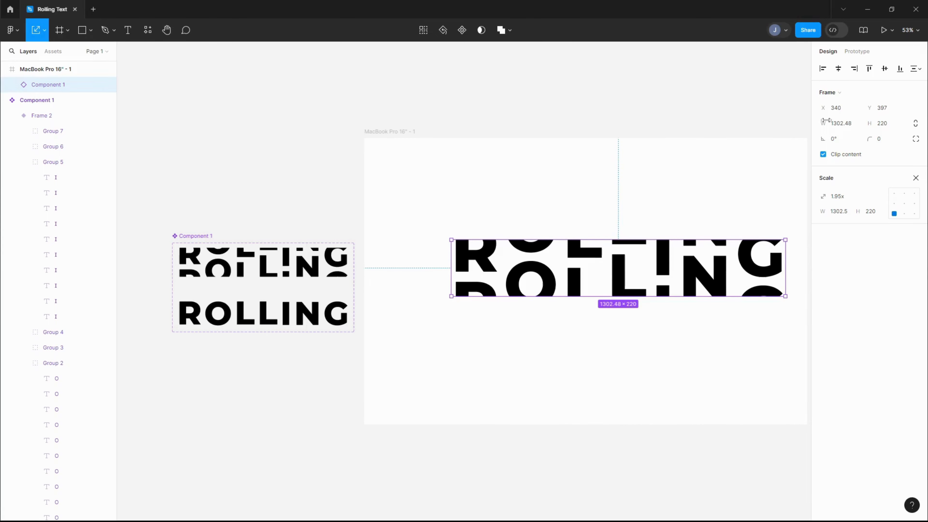
click(838, 69)
click(884, 68)
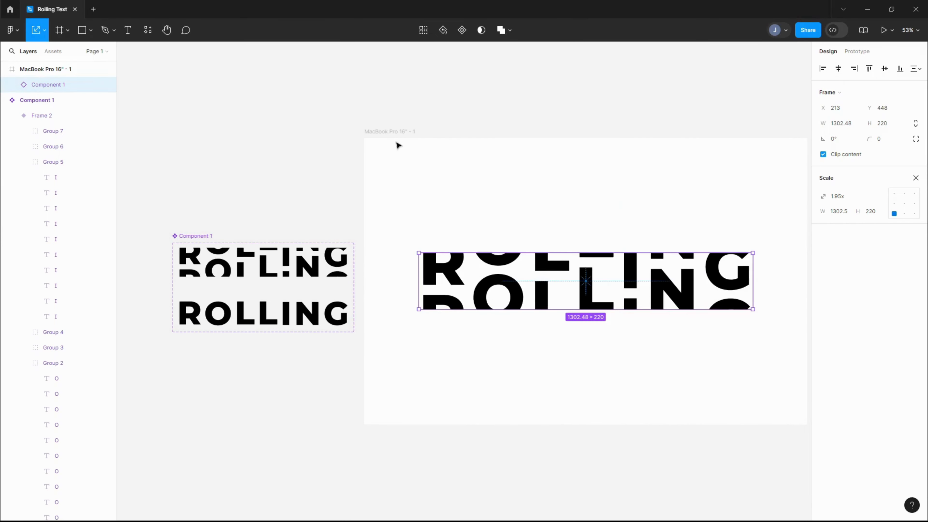
Select the MacBook Pro 16" frame and present it as a prototype to preview the rolling animation.
drag(397, 133, 385, 135)
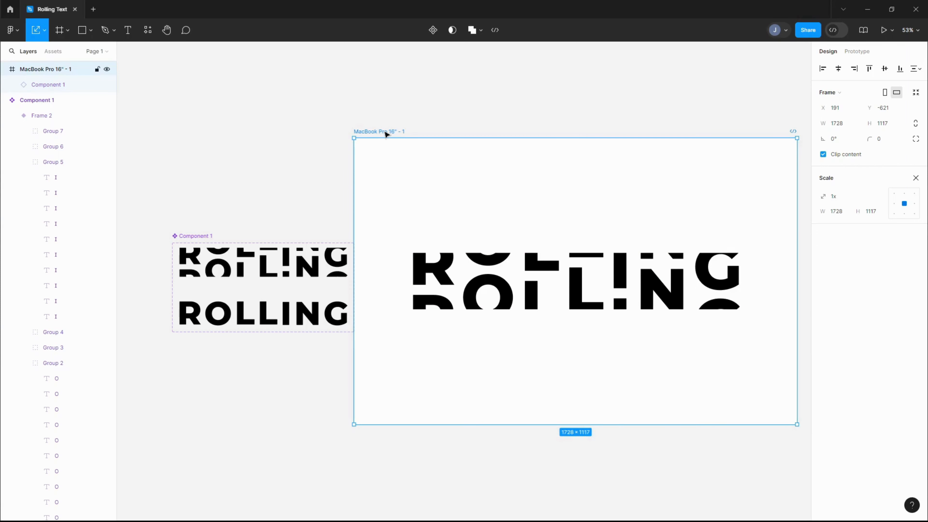
click(885, 31)
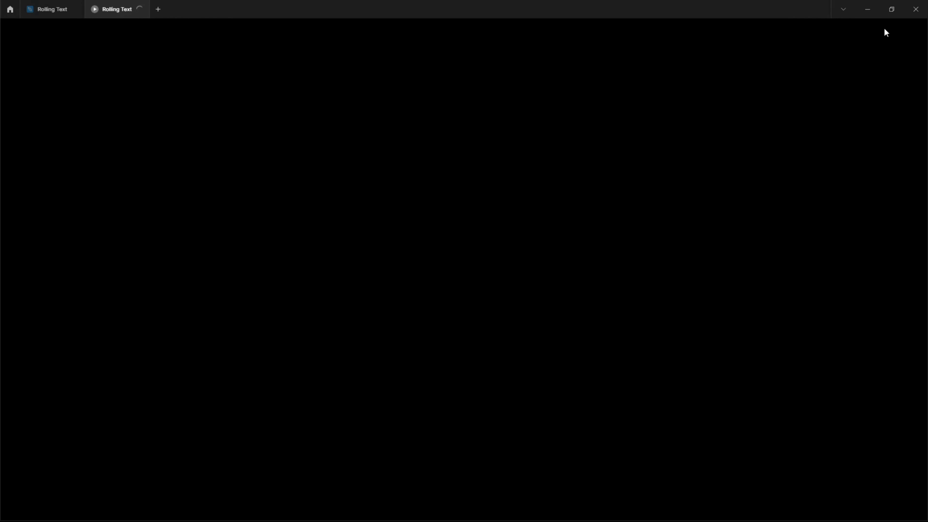